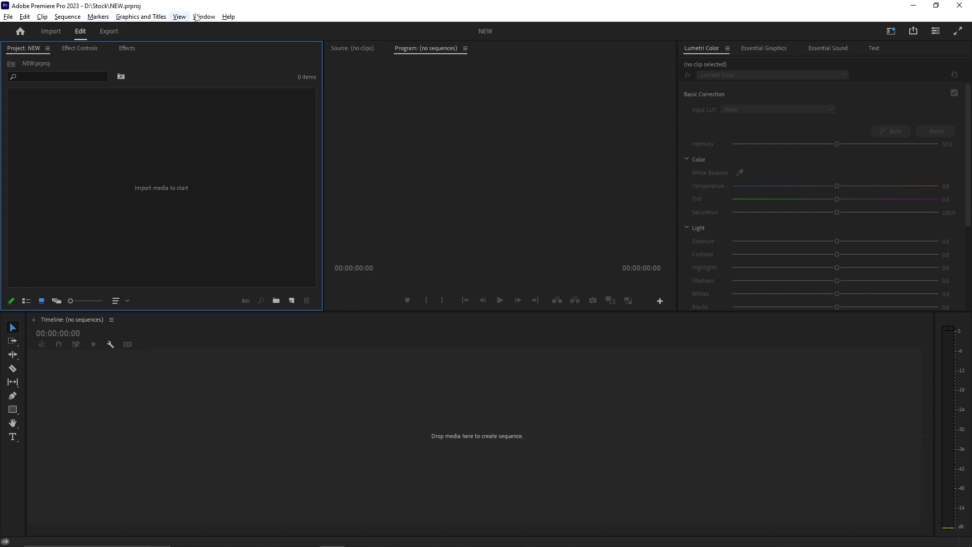
- Switch to the Audio workspace
{"action": "left_click", "coordinate": [211, 20]}
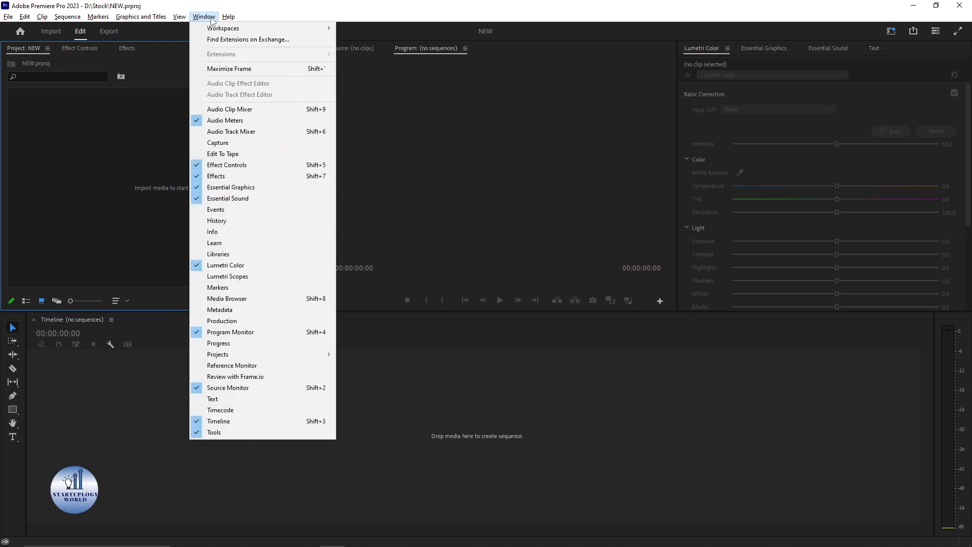
{"action": "mouse_move", "coordinate": [229, 30]}
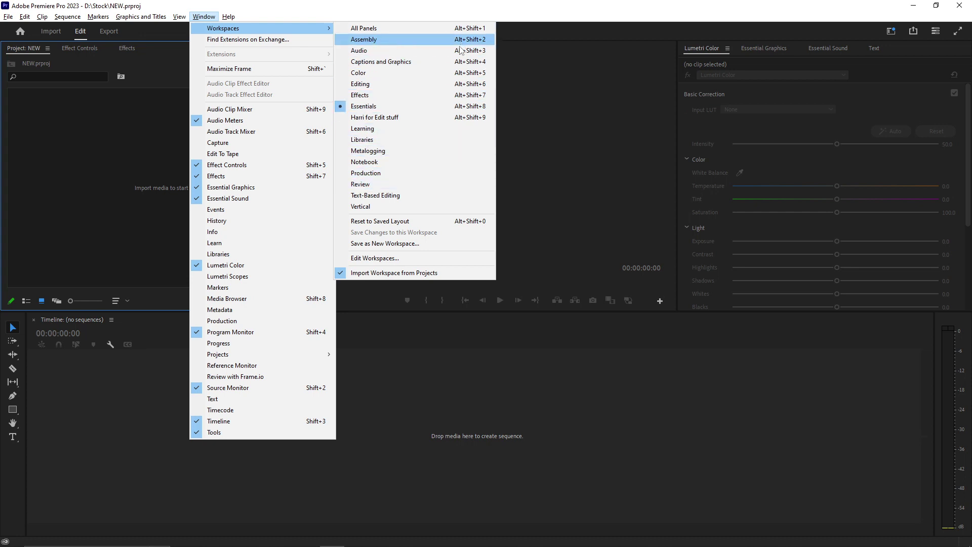
{"action": "left_click", "coordinate": [371, 54]}
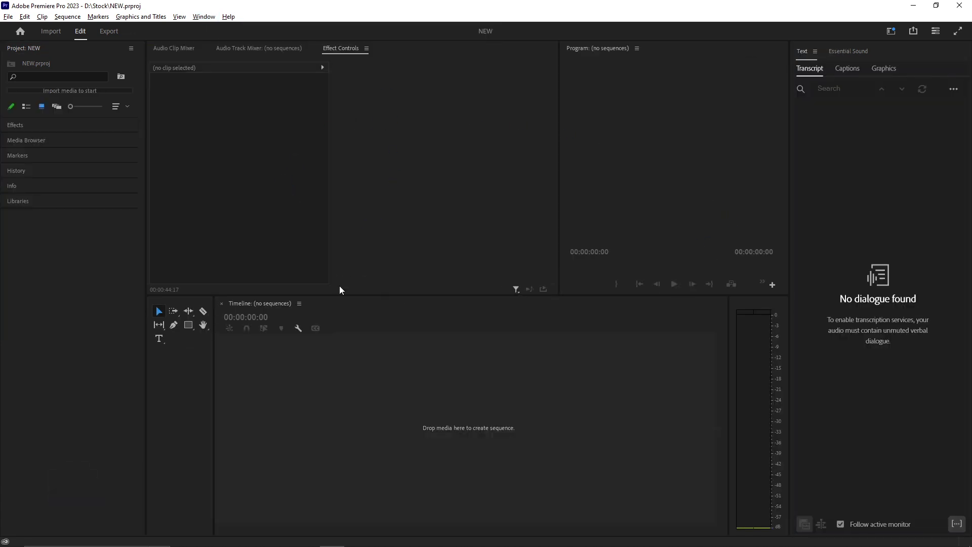
- Resize the workspace panels: narrow the tools and transcript areas, and widen the effect controls, program monitor and timeline
{"action": "left_click_drag", "start_coordinate": [215, 358], "coordinate": [174, 364]}
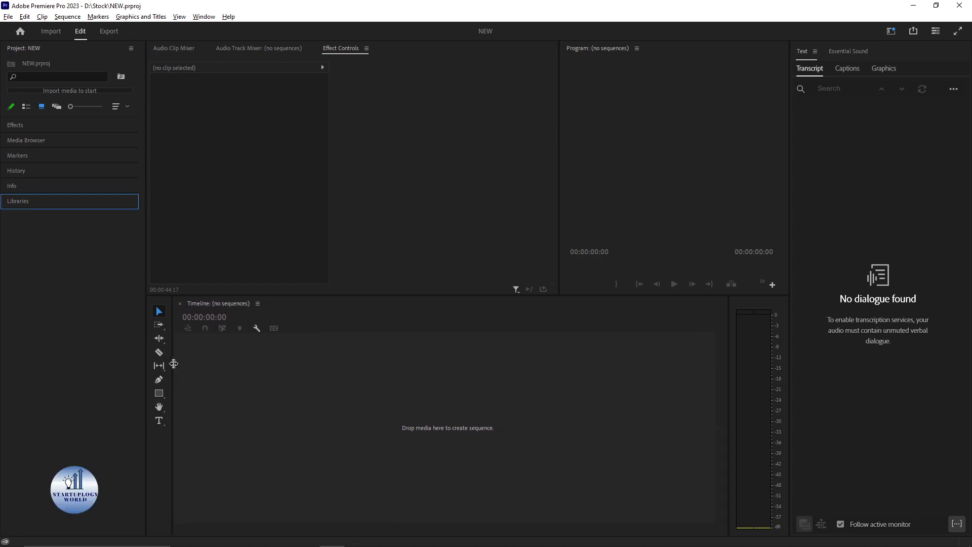
{"action": "mouse_move", "coordinate": [559, 206]}
{"action": "left_mouse_down"}
{"action": "mouse_move", "coordinate": [404, 207]}
{"action": "mouse_move", "coordinate": [577, 206]}
{"action": "left_mouse_up"}
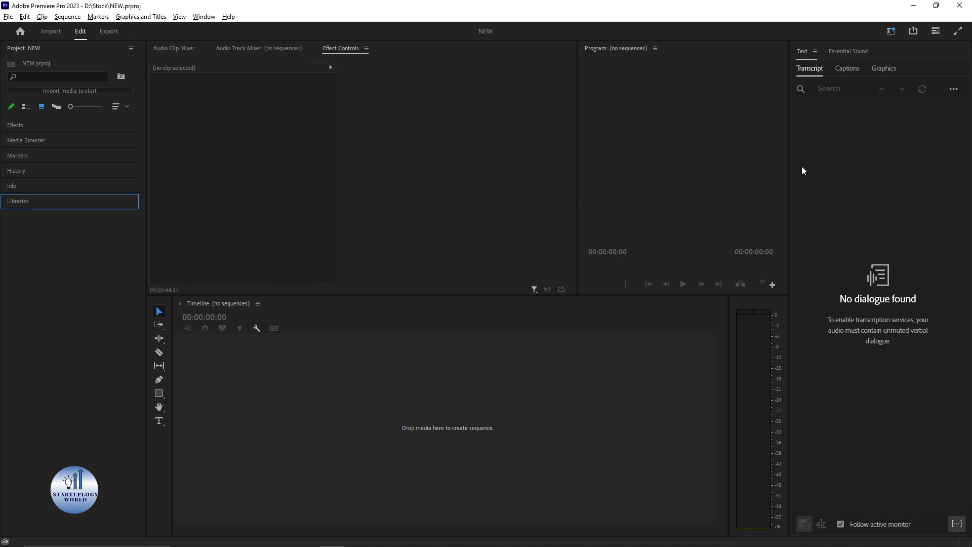
{"action": "left_click_drag", "start_coordinate": [789, 168], "coordinate": [901, 170]}
{"action": "left_click_drag", "start_coordinate": [729, 376], "coordinate": [857, 371]}
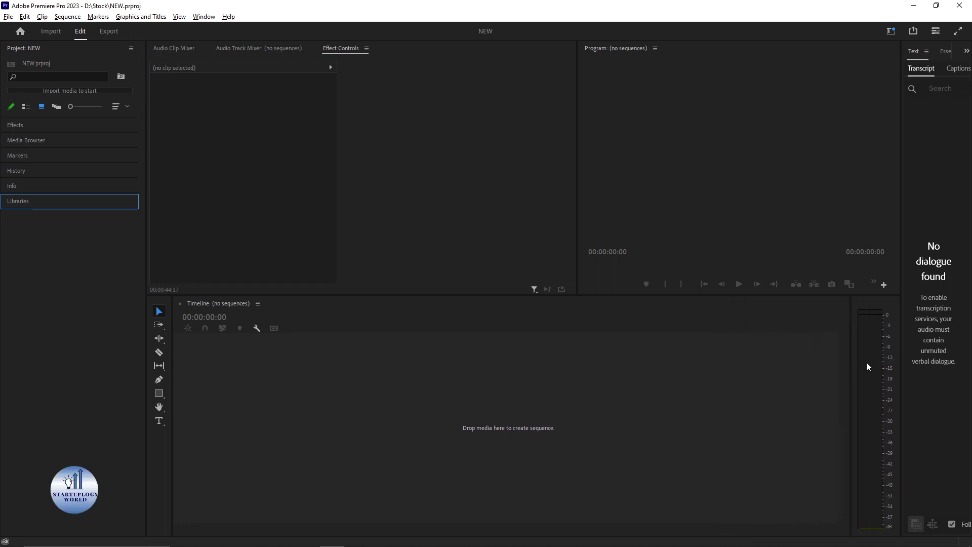
- Close the Audio Clip Mixer panel in the Audio workspace
{"action": "left_click", "coordinate": [171, 48]}
{"action": "right_click", "coordinate": [171, 47]}
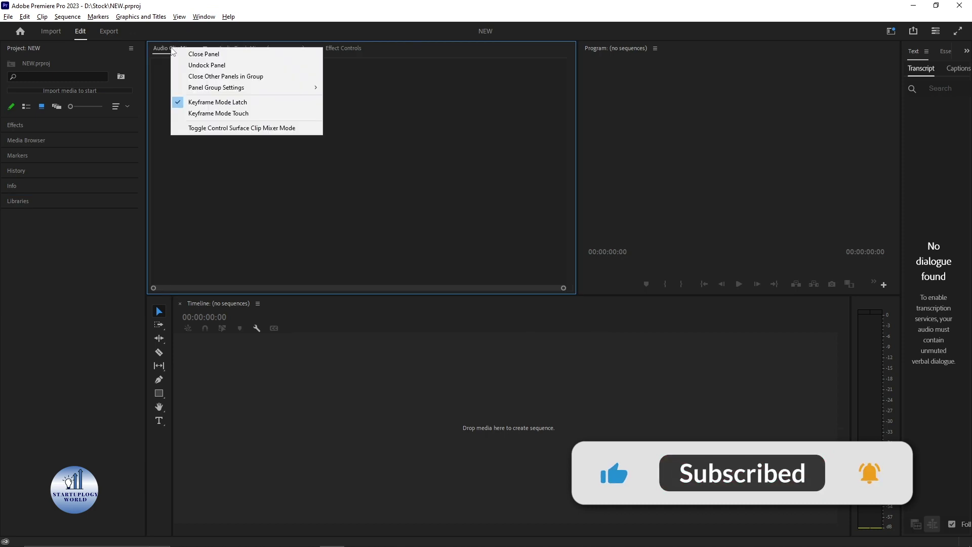
{"action": "left_click", "coordinate": [204, 56]}
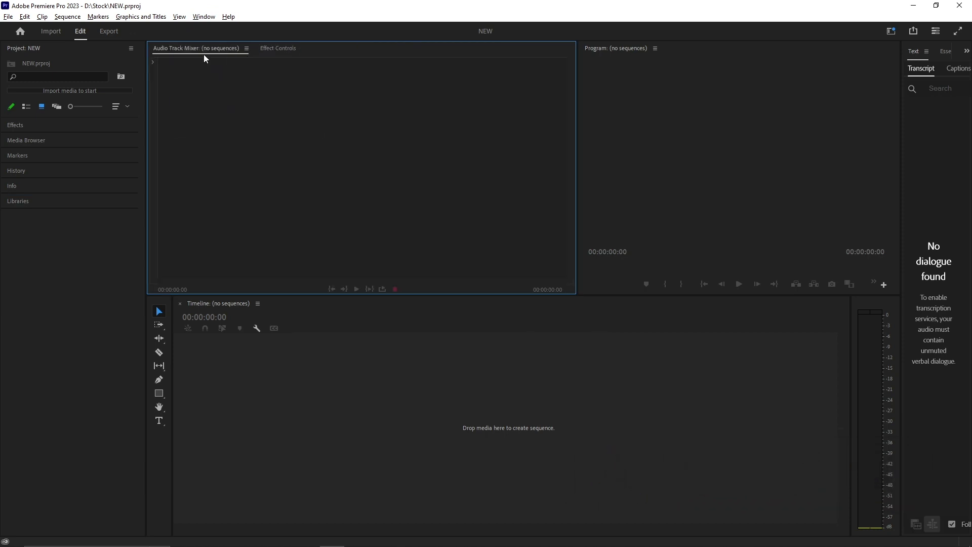
- Switch to the Vertical workspace
{"action": "left_click", "coordinate": [212, 19]}
{"action": "mouse_move", "coordinate": [272, 30]}
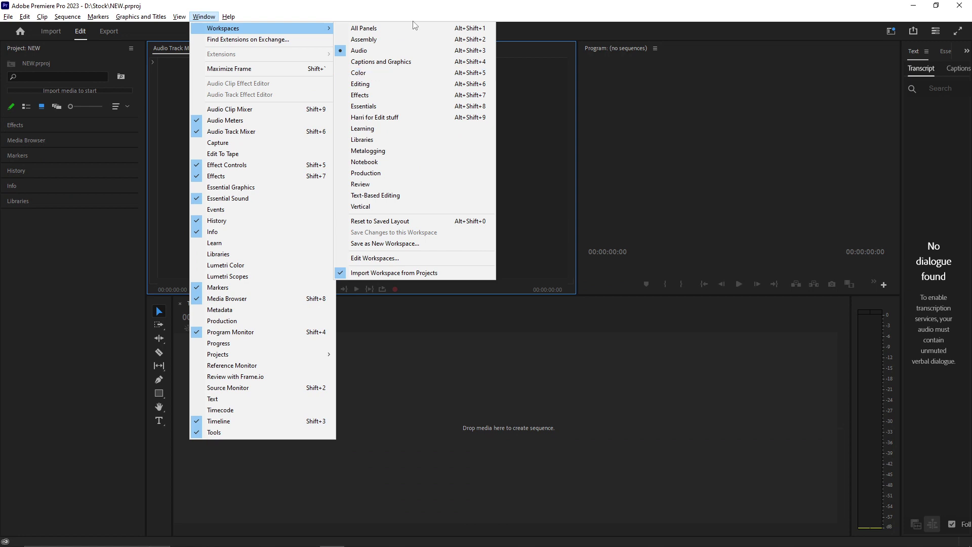
{"action": "left_click", "coordinate": [380, 208]}
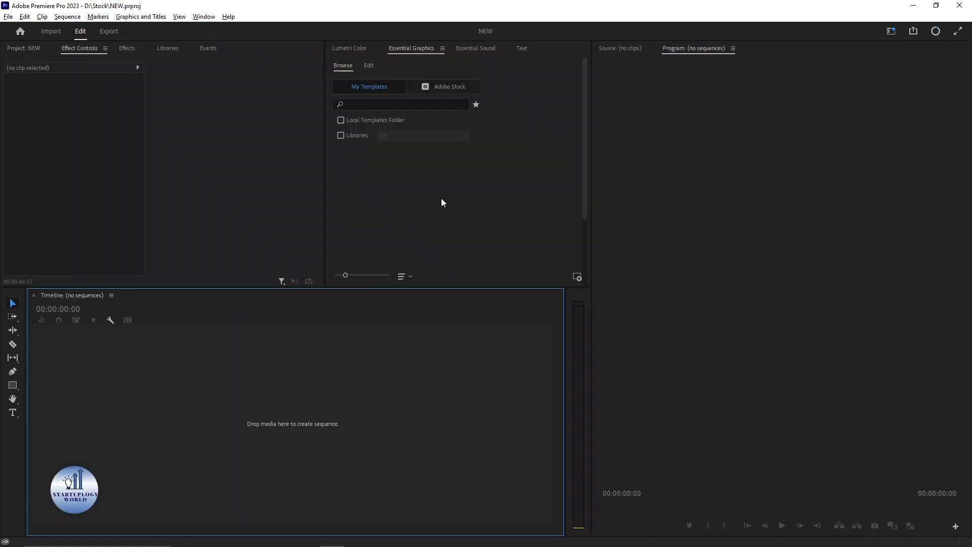
- Import the video 1 (16).mp4 into the project and create a new sequence from it in the timeline
{"action": "left_click", "coordinate": [22, 49]}
{"action": "double_click", "coordinate": [121, 138]}
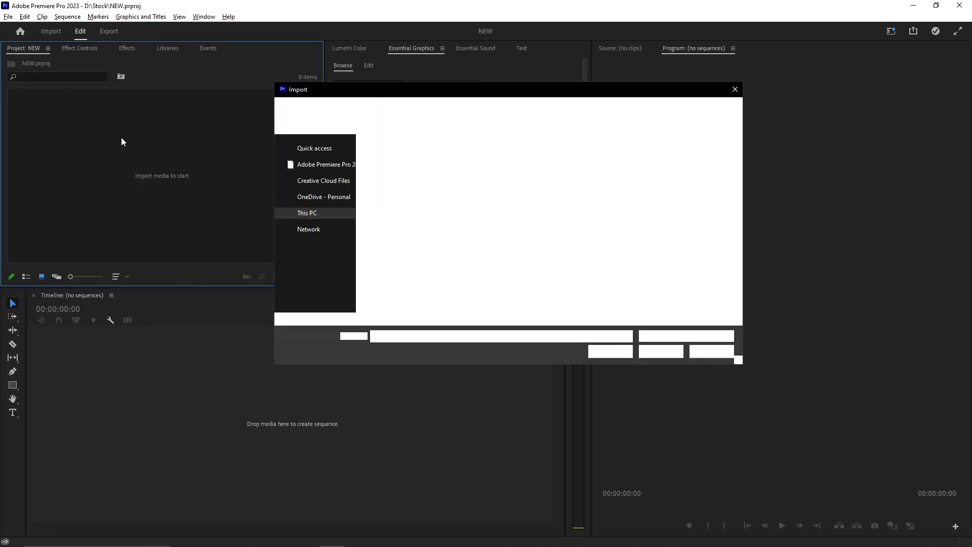
{"action": "double_click", "coordinate": [392, 230]}
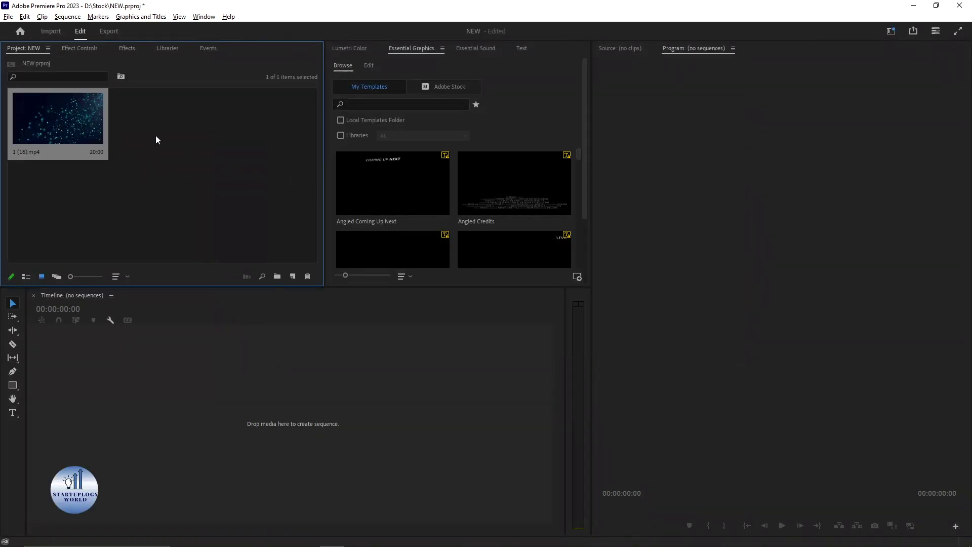
{"action": "left_click_drag", "start_coordinate": [108, 138], "coordinate": [175, 363]}
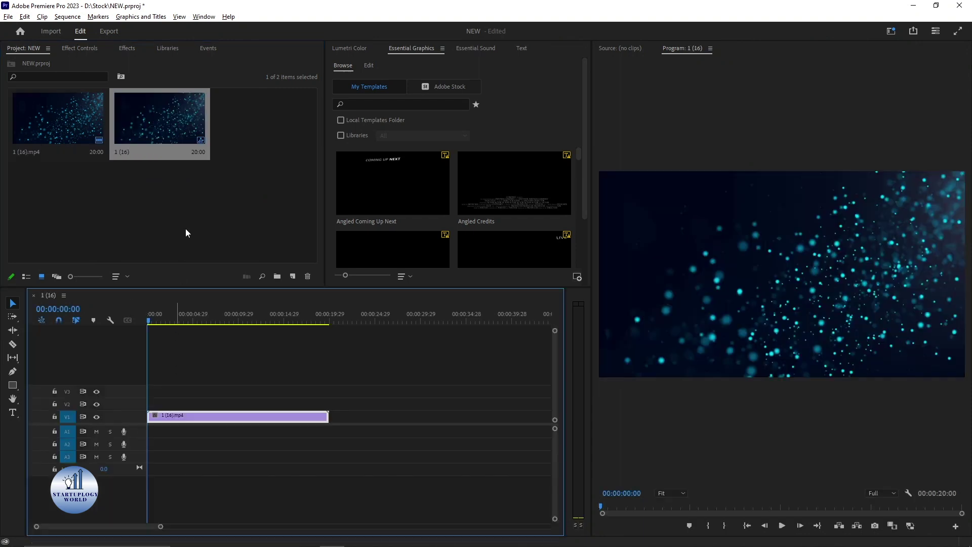
- Set the sequence's frame size to 720 horizontal by 1080 vertical and accept deleting its preview files
{"action": "right_click", "coordinate": [145, 126]}
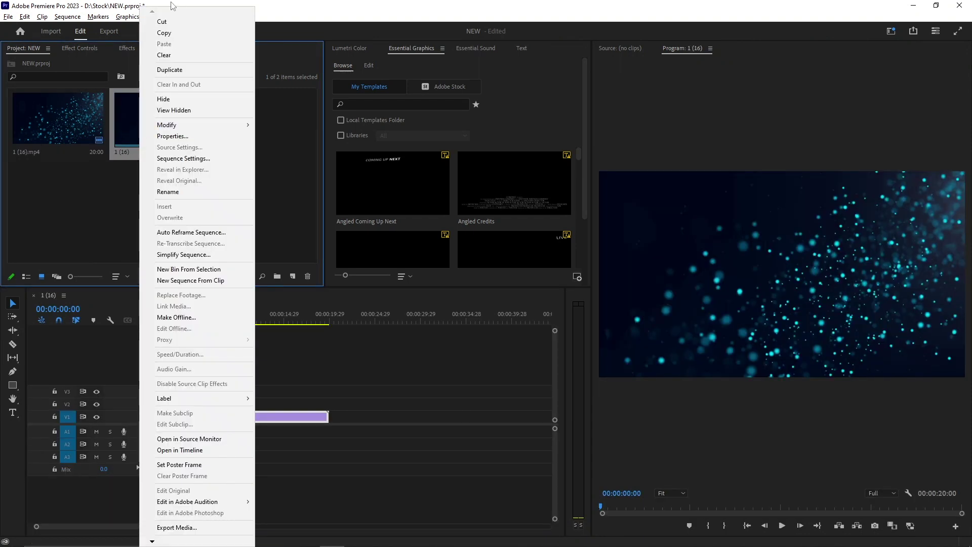
{"action": "left_click", "coordinate": [58, 17]}
{"action": "left_click", "coordinate": [87, 29]}
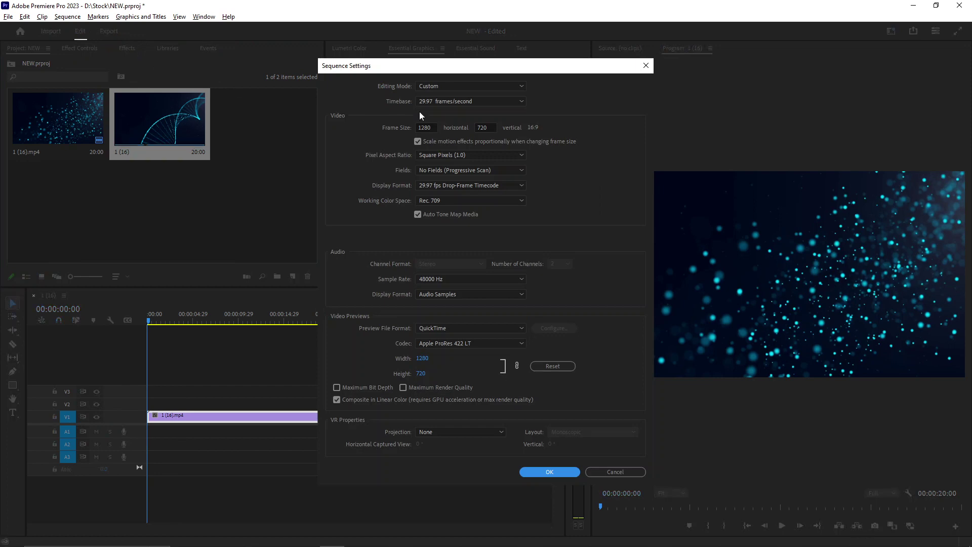
{"action": "double_click", "coordinate": [431, 127]}
{"action": "key", "text": "Return"}
{"action": "left_click", "coordinate": [65, 17]}
{"action": "left_click", "coordinate": [76, 28]}
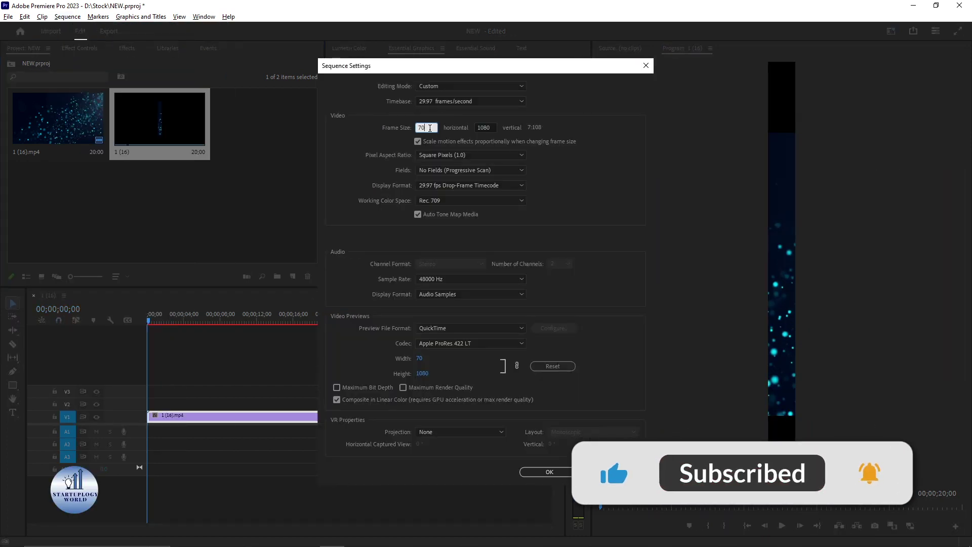
{"action": "key", "text": "Return"}
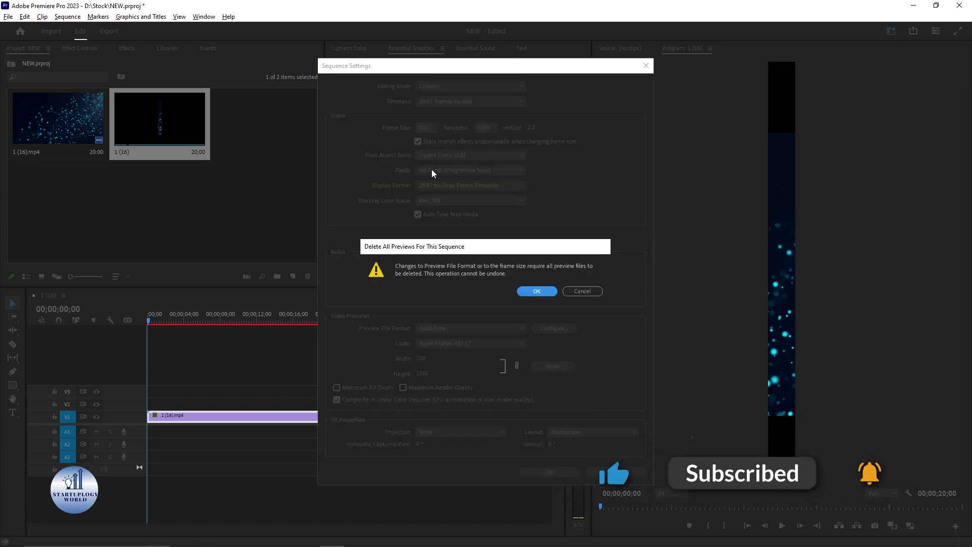
{"action": "left_click", "coordinate": [535, 291]}
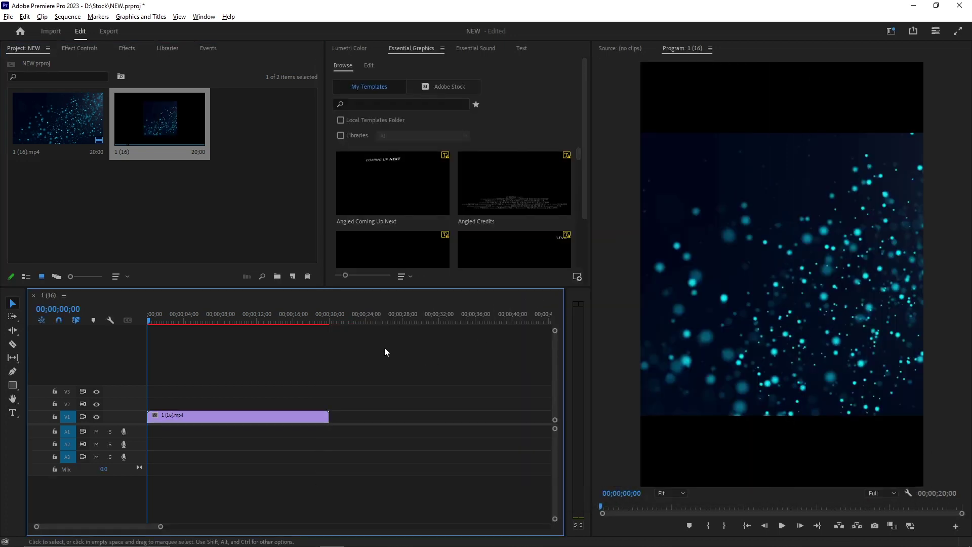
- Set the timeline clip's scale to 153 and horizontal position to 514 to fill the vertical frame, and preview the playback
{"action": "left_click", "coordinate": [200, 415]}
{"action": "left_click", "coordinate": [86, 49]}
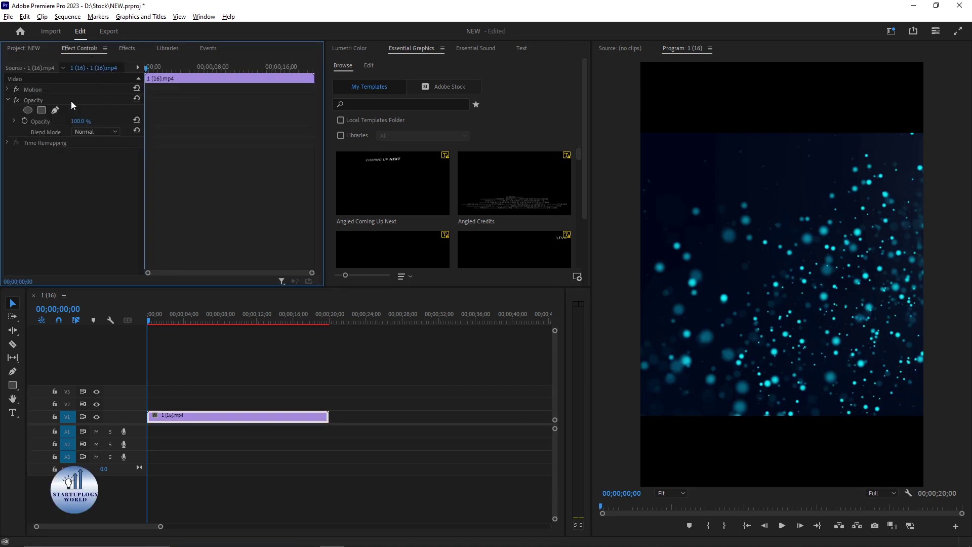
{"action": "left_click", "coordinate": [10, 90]}
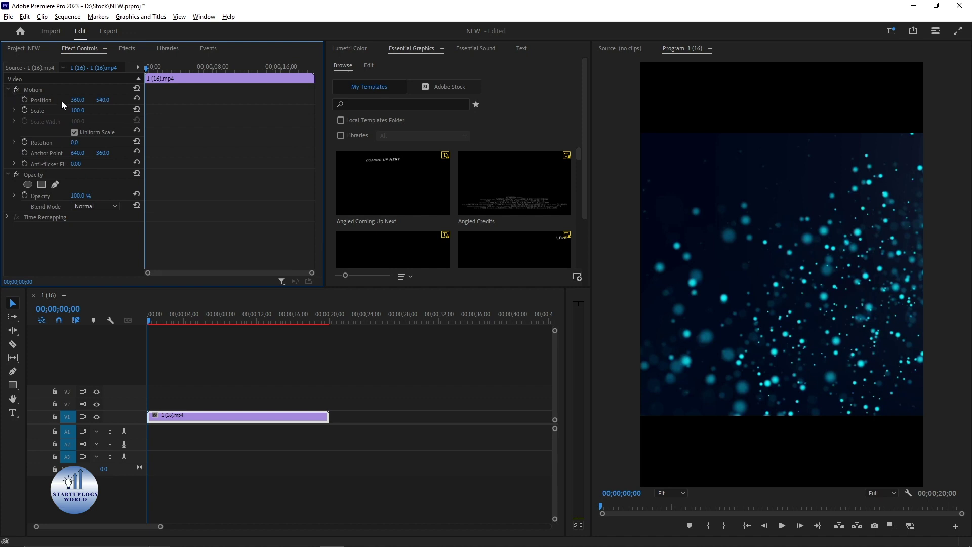
{"action": "left_click_drag", "start_coordinate": [78, 111], "coordinate": [155, 99]}
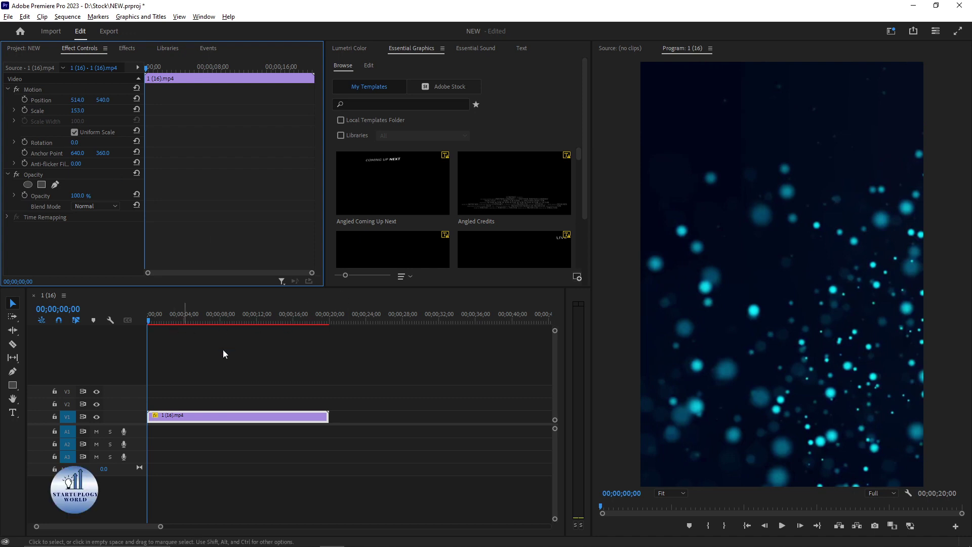
{"action": "left_click", "coordinate": [781, 525]}
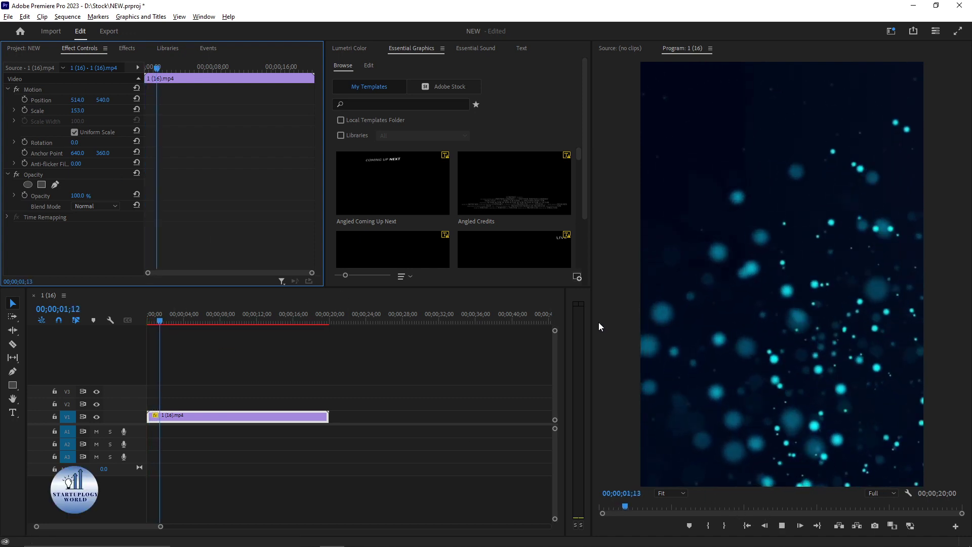
{"action": "key", "text": "space"}
- Switch to the Essentials workspace
{"action": "left_click", "coordinate": [204, 17]}
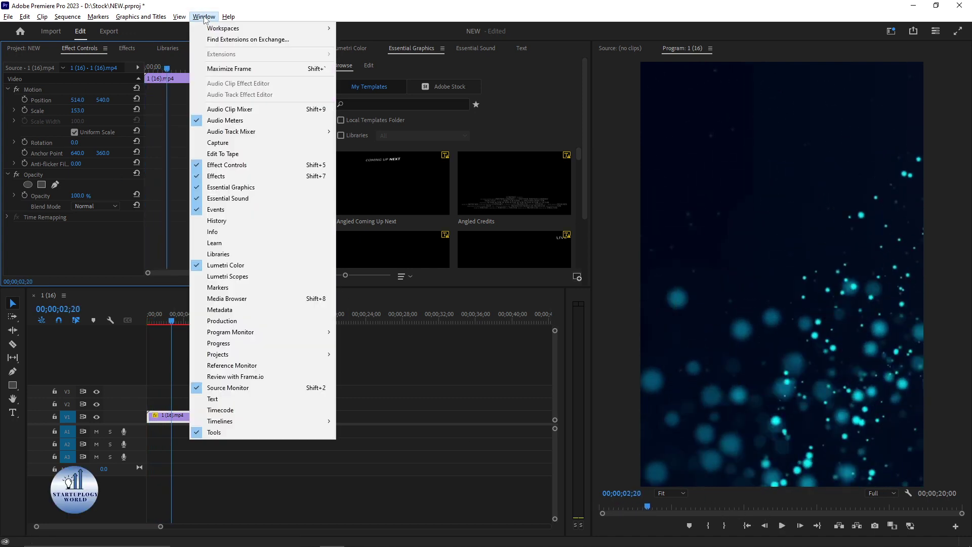
{"action": "mouse_move", "coordinate": [213, 28]}
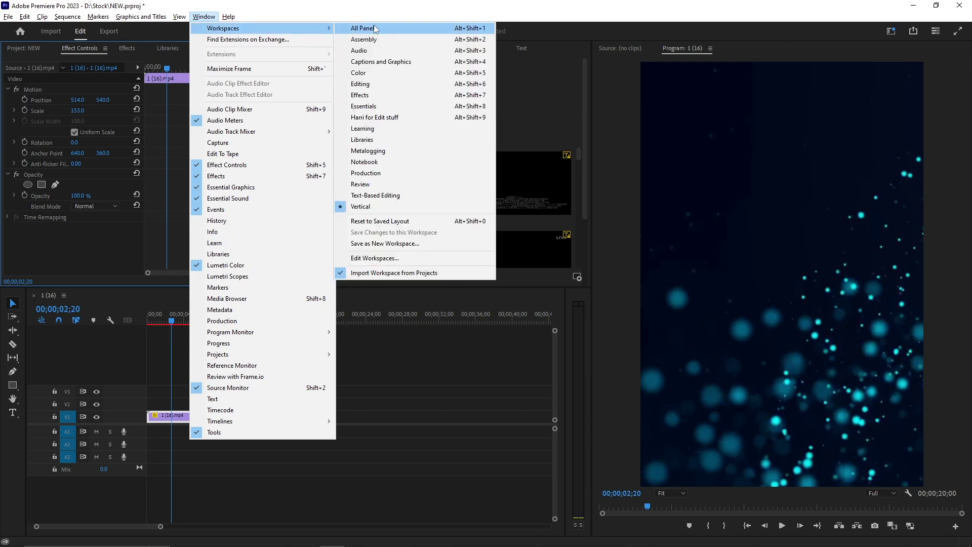
{"action": "left_click", "coordinate": [381, 106]}
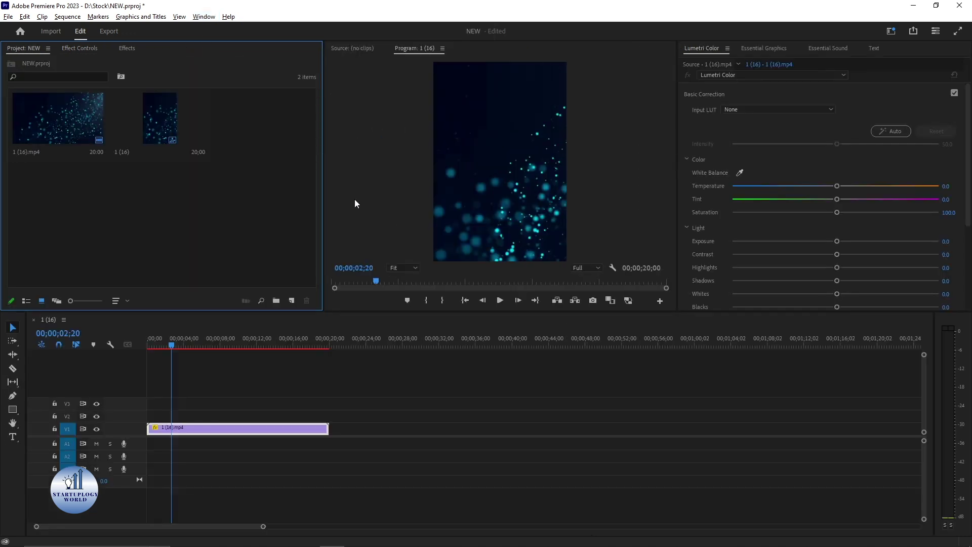
- Set the sequence's frame size to 1080 horizontal by 1920 vertical and accept deleting its preview files
{"action": "right_click", "coordinate": [151, 111]}
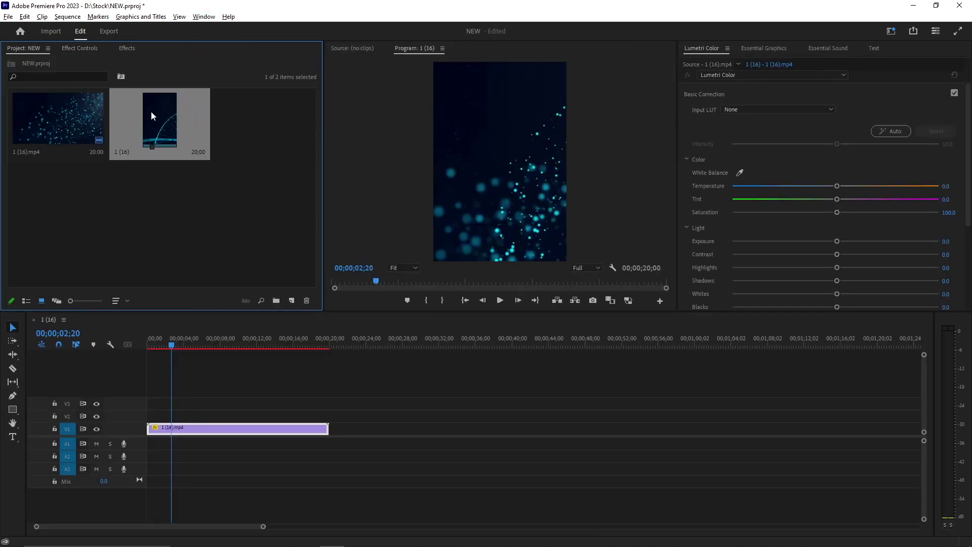
{"action": "left_click", "coordinate": [68, 16]}
{"action": "left_click", "coordinate": [127, 27]}
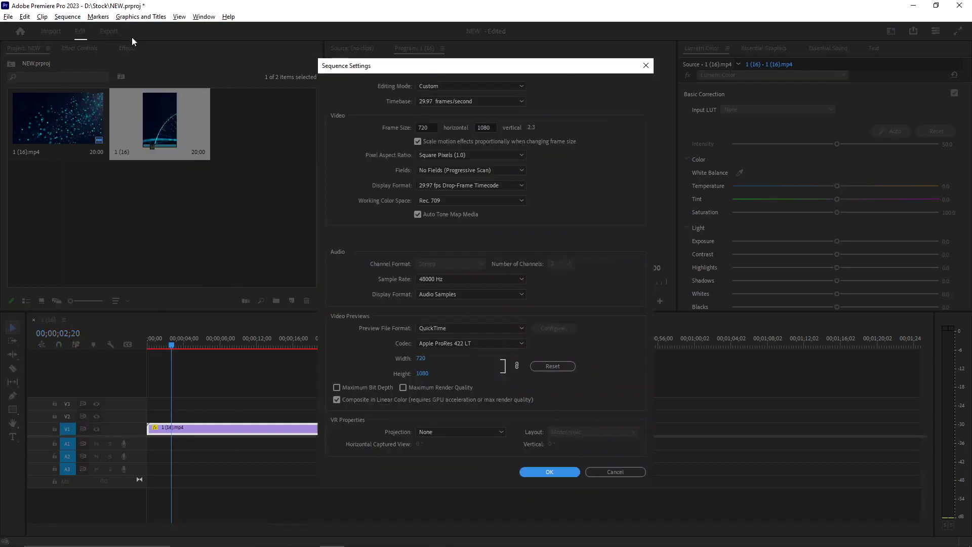
{"action": "double_click", "coordinate": [425, 127]}
{"action": "type", "text": "1080"}
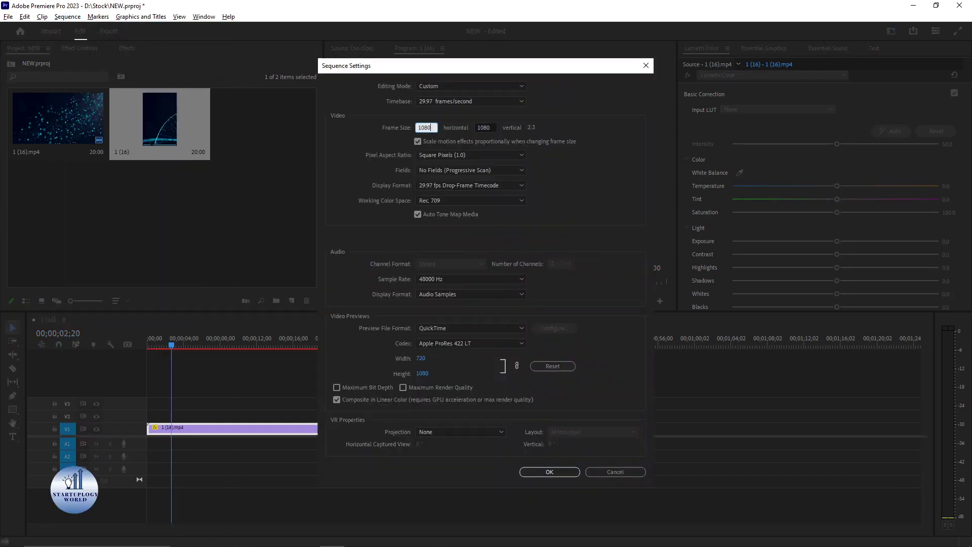
{"action": "key", "text": "Tab"}
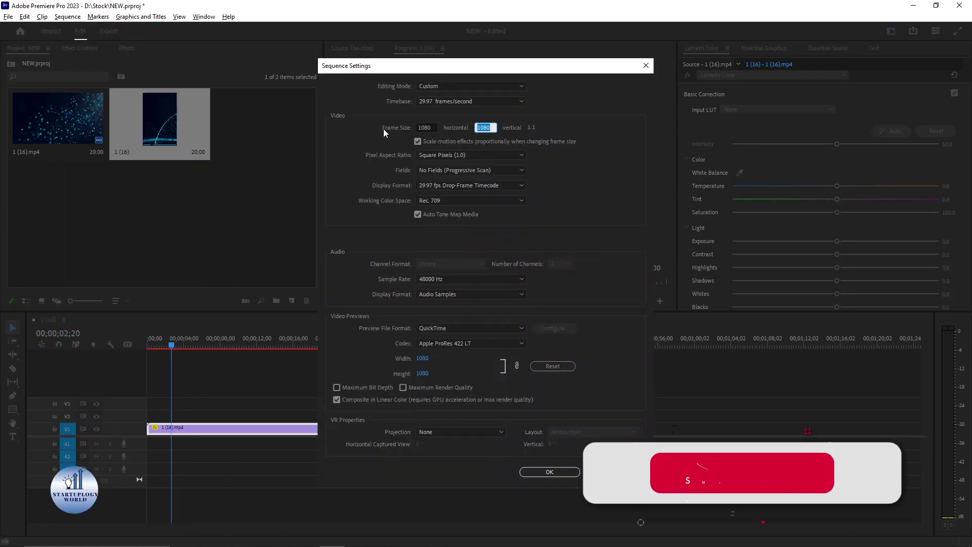
{"action": "type", "text": "1920"}
{"action": "key", "text": "Return"}
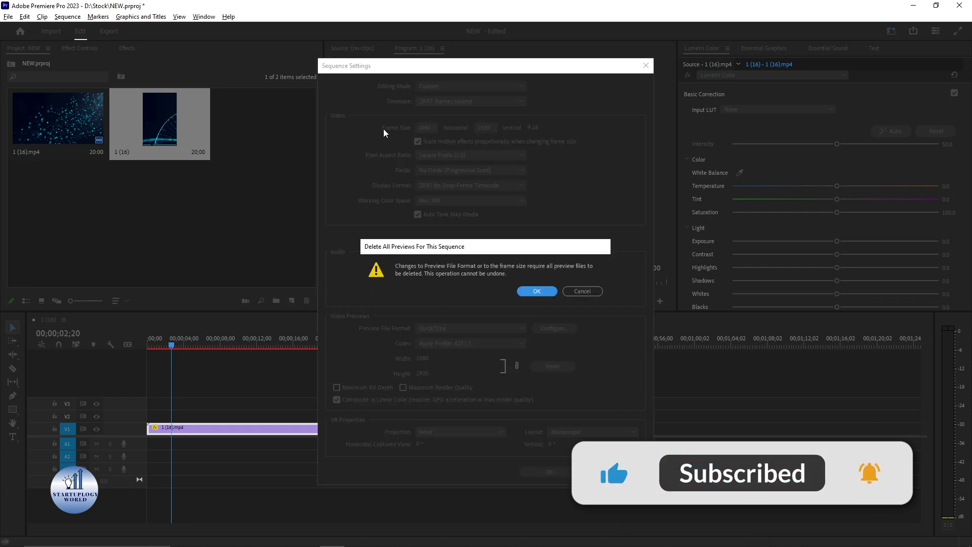
{"action": "left_click", "coordinate": [553, 292]}
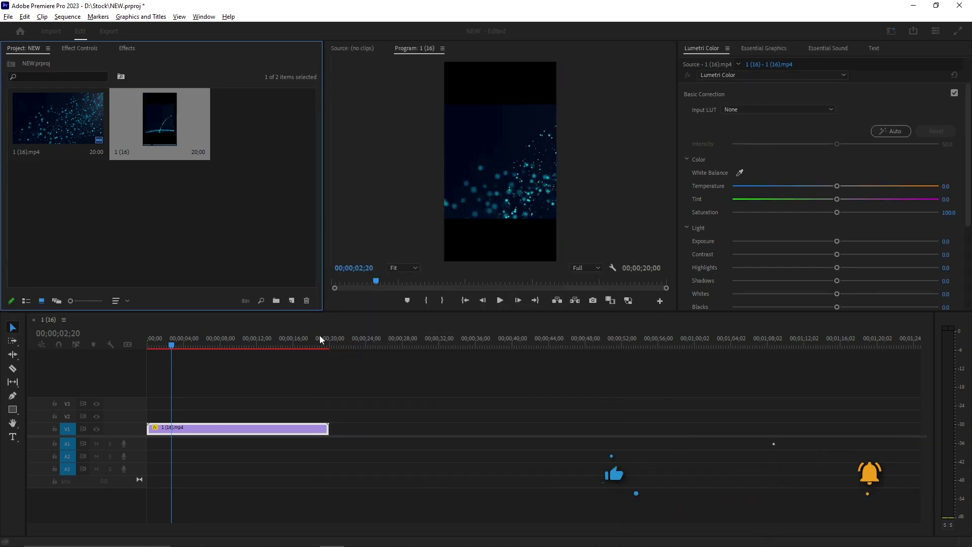
- Set the sequence's frame size to 1920 horizontal by 1080 vertical and accept deleting its preview files
{"action": "left_click", "coordinate": [248, 199]}
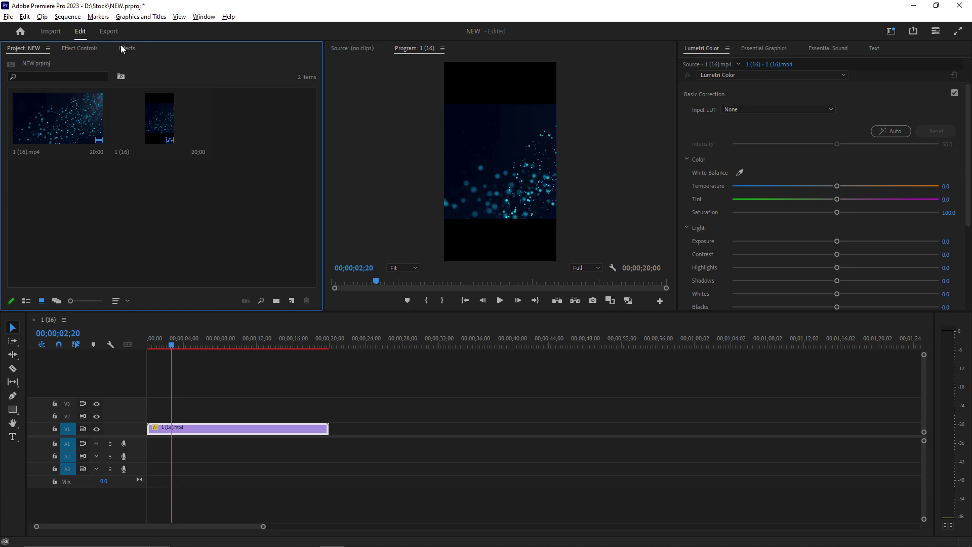
{"action": "left_click_drag", "start_coordinate": [183, 349], "coordinate": [113, 343]}
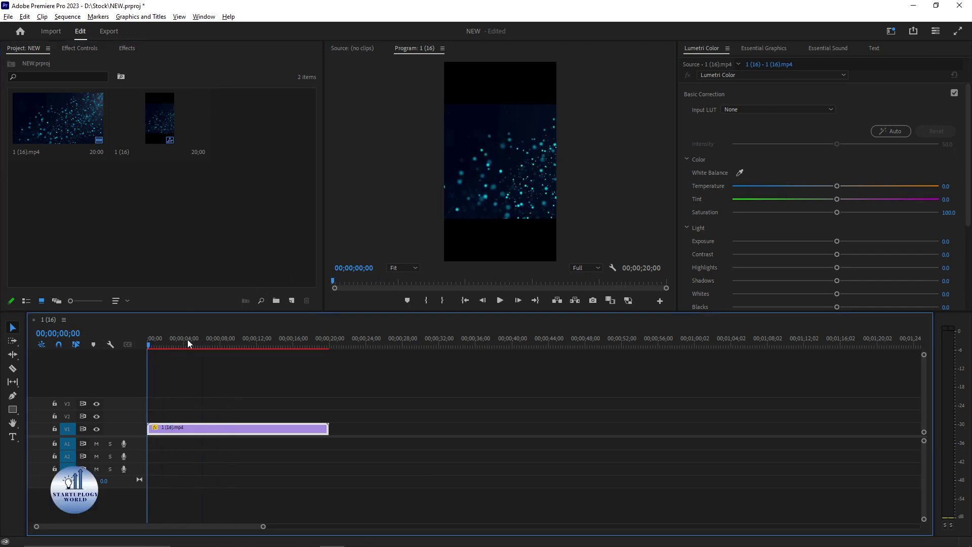
{"action": "left_click", "coordinate": [80, 20]}
{"action": "left_click", "coordinate": [83, 26]}
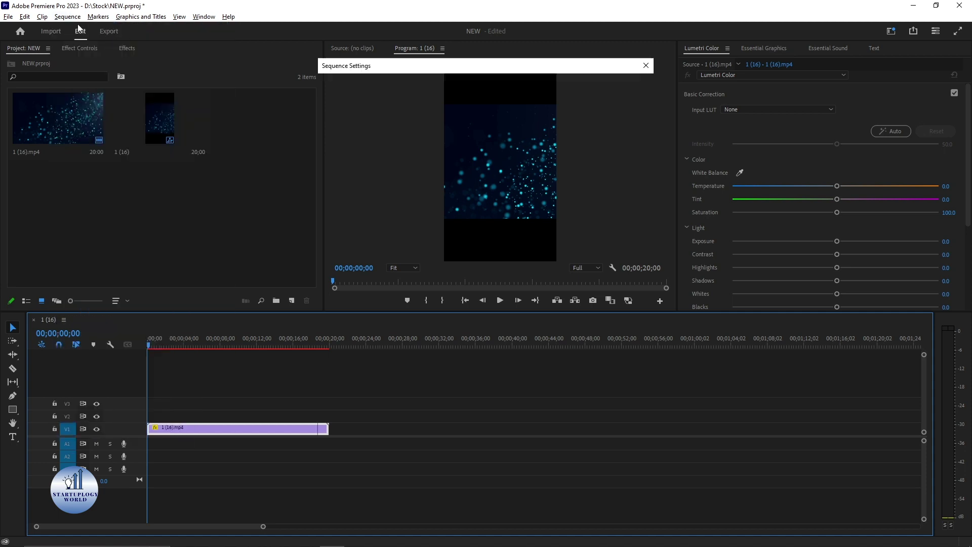
{"action": "left_click", "coordinate": [432, 127]}
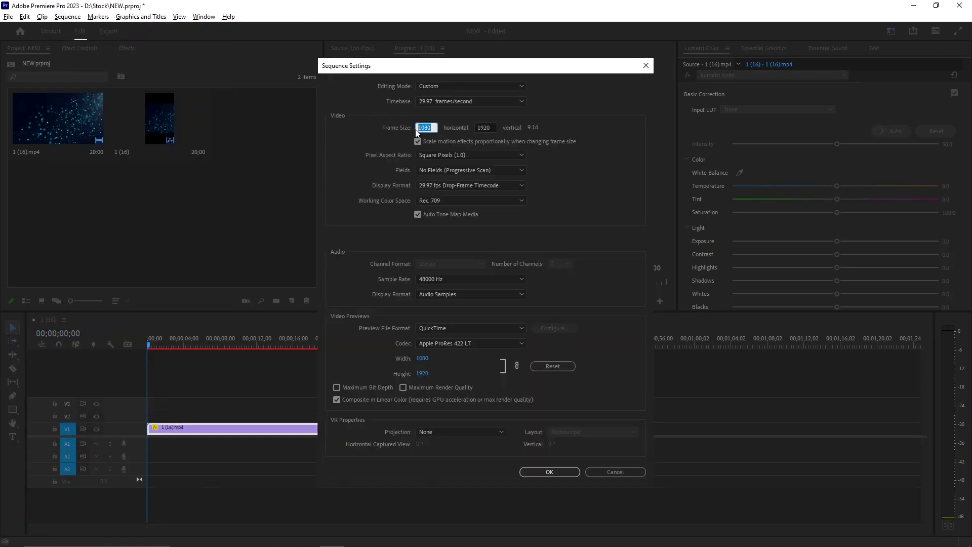
{"action": "type", "text": "1920"}
{"action": "key", "text": "Tab"}
{"action": "type", "text": "108"}
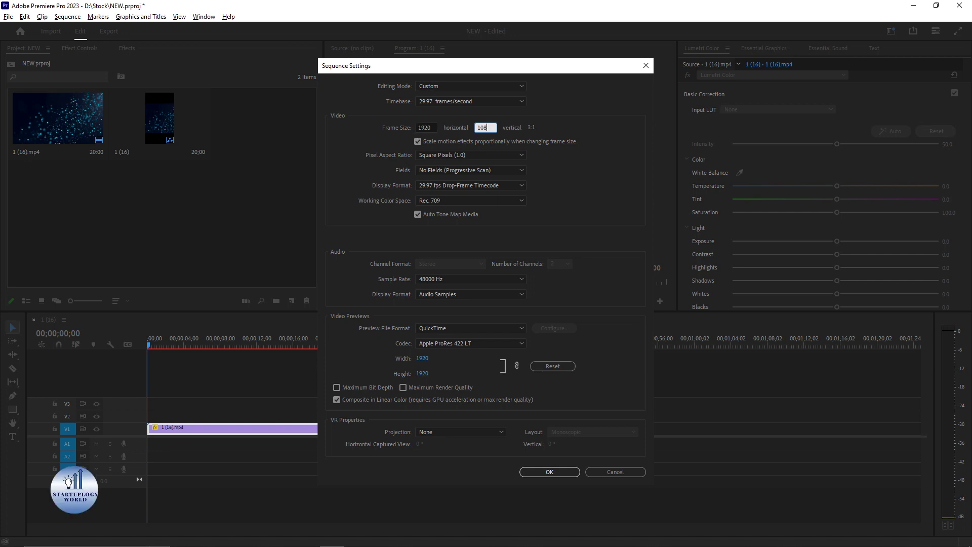
{"action": "key", "text": "Return"}
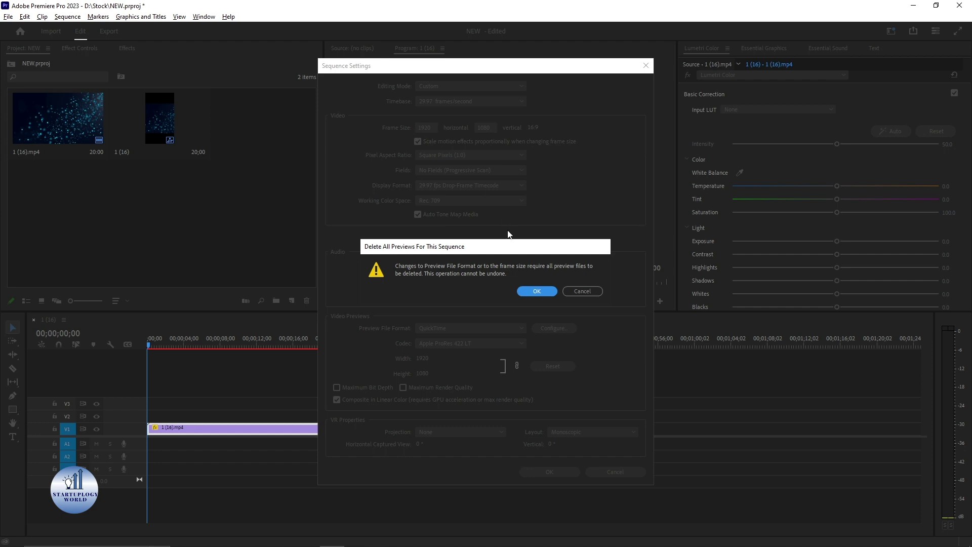
{"action": "left_click", "coordinate": [533, 286]}
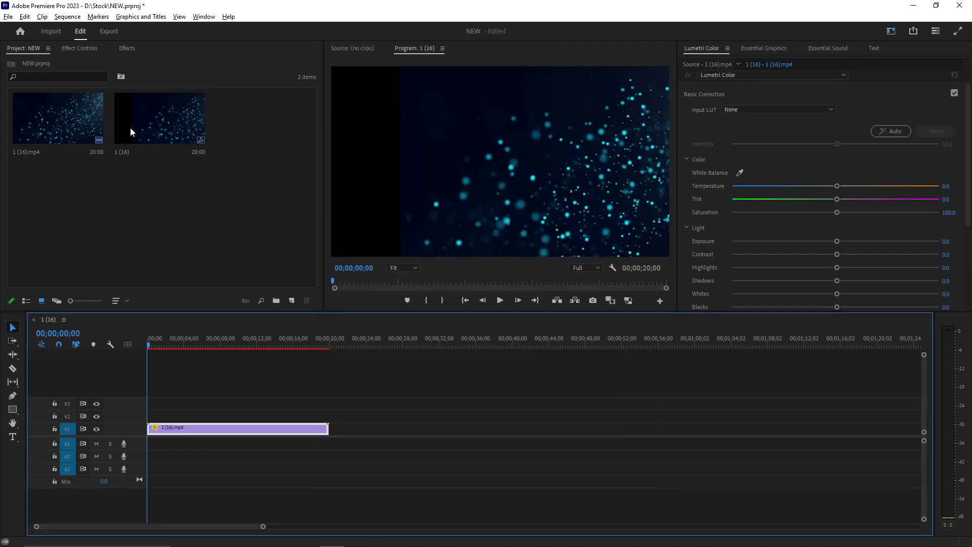
- Reset the timeline clip's position and scale to their defaults and deselect the clip
{"action": "left_click", "coordinate": [143, 122]}
{"action": "left_click", "coordinate": [80, 49]}
{"action": "left_click", "coordinate": [158, 98]}
{"action": "left_click", "coordinate": [157, 109]}
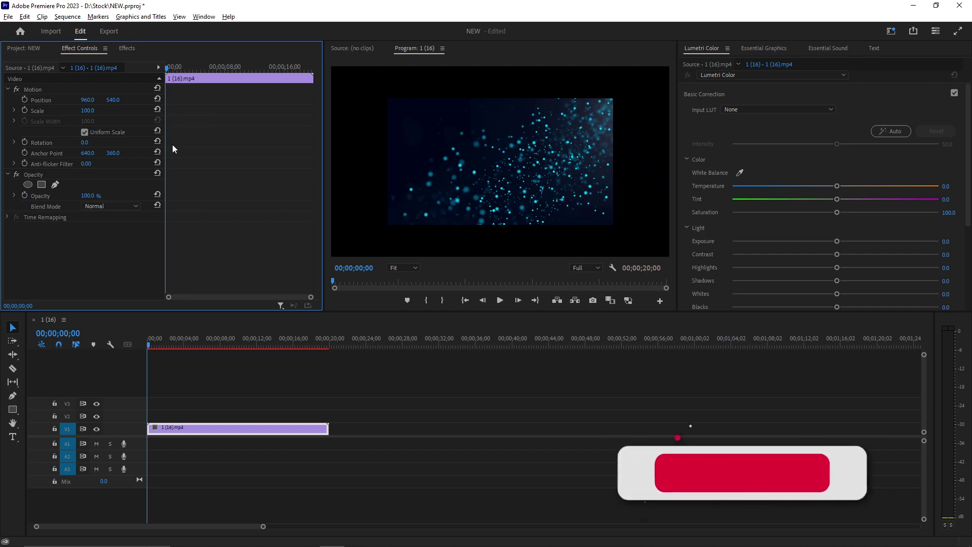
{"action": "left_click", "coordinate": [237, 390]}
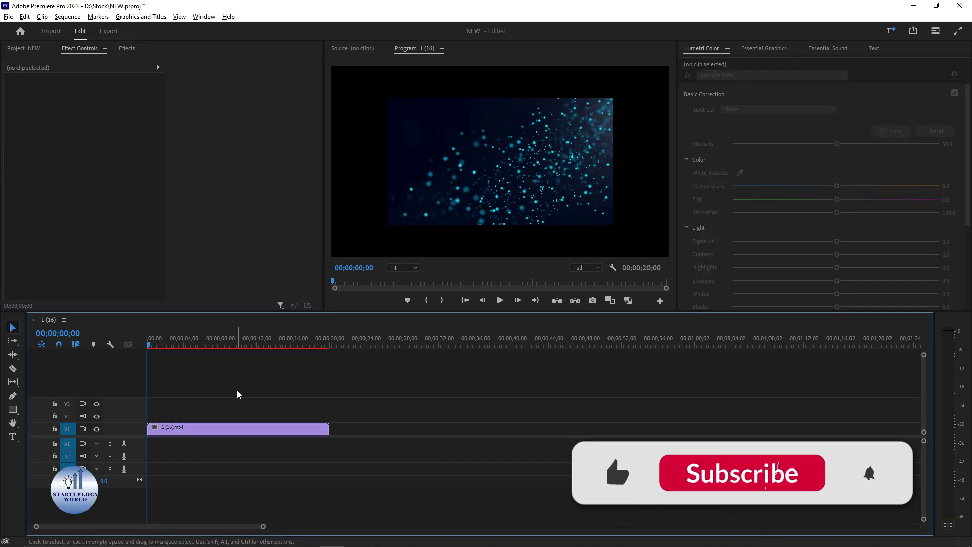
- Import the videos 1 (16).mp4 through 1 (11).mp4 from the Stock folder into the project
{"action": "left_click", "coordinate": [32, 49]}
{"action": "double_click", "coordinate": [225, 204]}
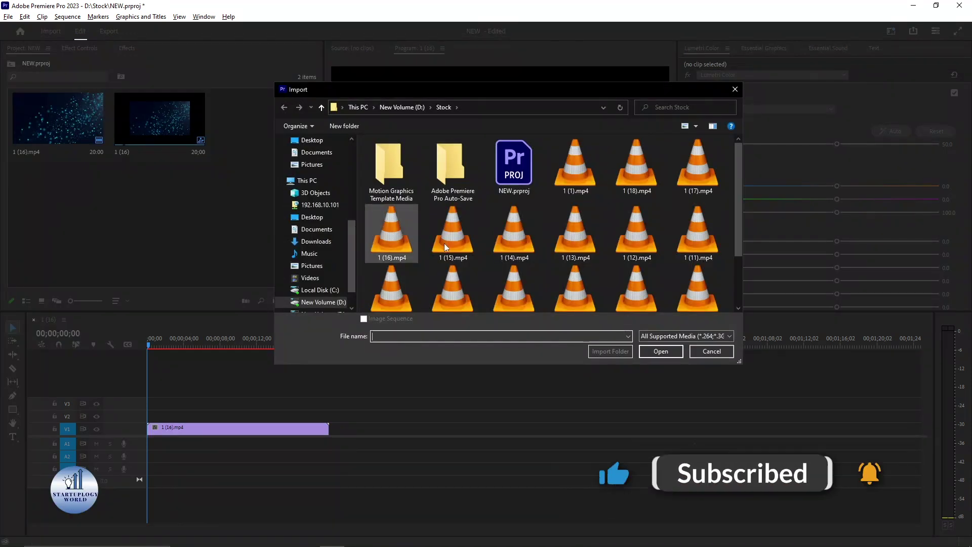
{"action": "left_click", "coordinate": [392, 233]}
{"action": "left_click", "coordinate": [697, 233], "text": "shift"}
{"action": "left_click", "coordinate": [661, 351]}
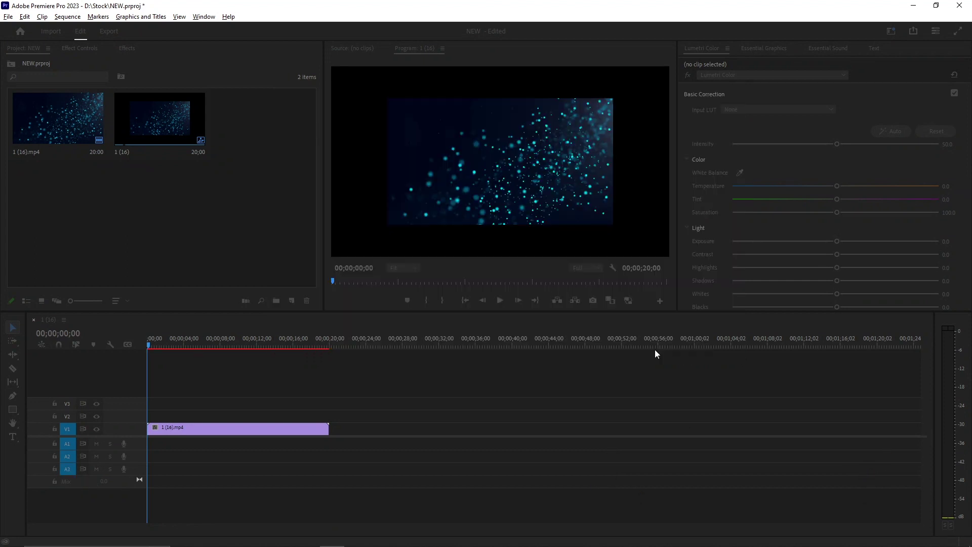
- Place 1 (15).mp4 on track V1 directly after the first clip and scrub to check its framing
{"action": "left_click_drag", "start_coordinate": [184, 114], "coordinate": [329, 430]}
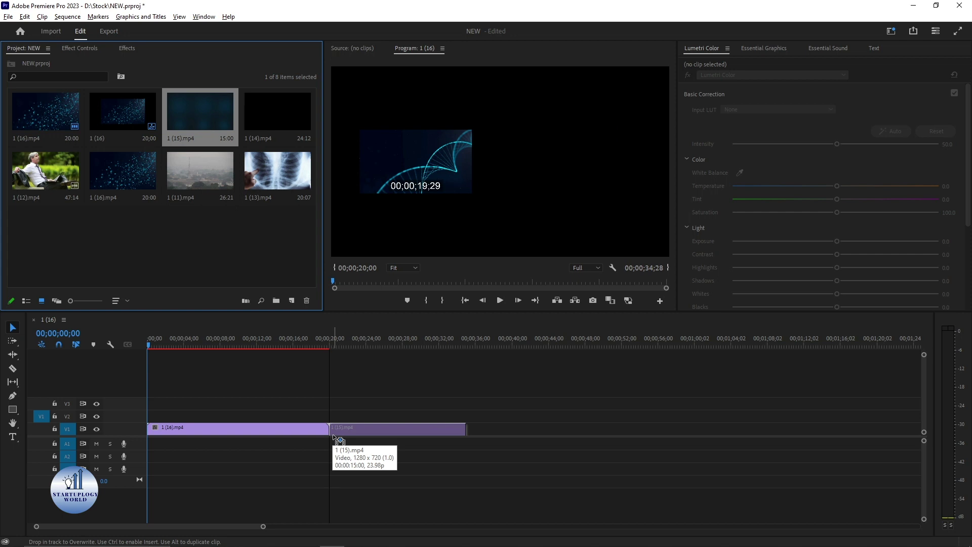
{"action": "left_click", "coordinate": [195, 342]}
{"action": "left_click_drag", "start_coordinate": [195, 342], "coordinate": [348, 344]}
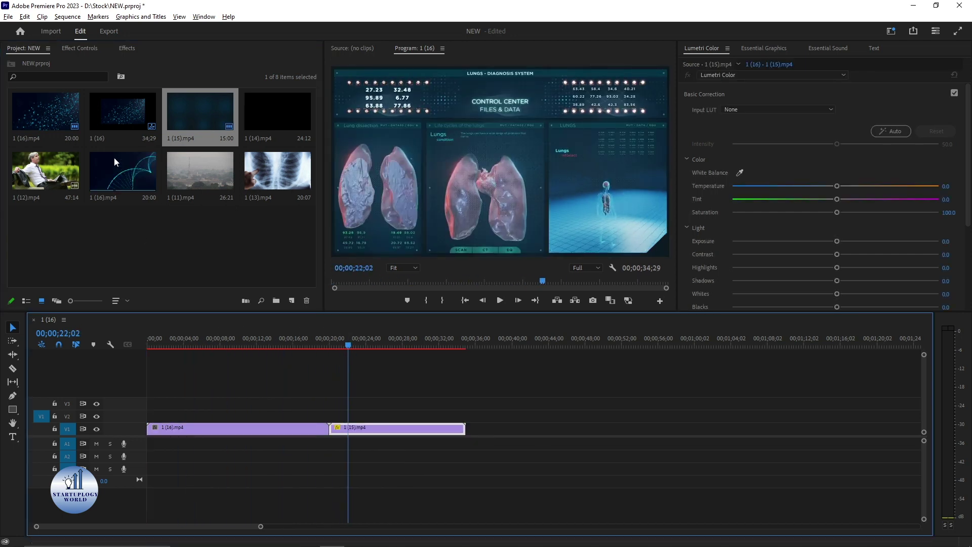
{"action": "left_click", "coordinate": [281, 357]}
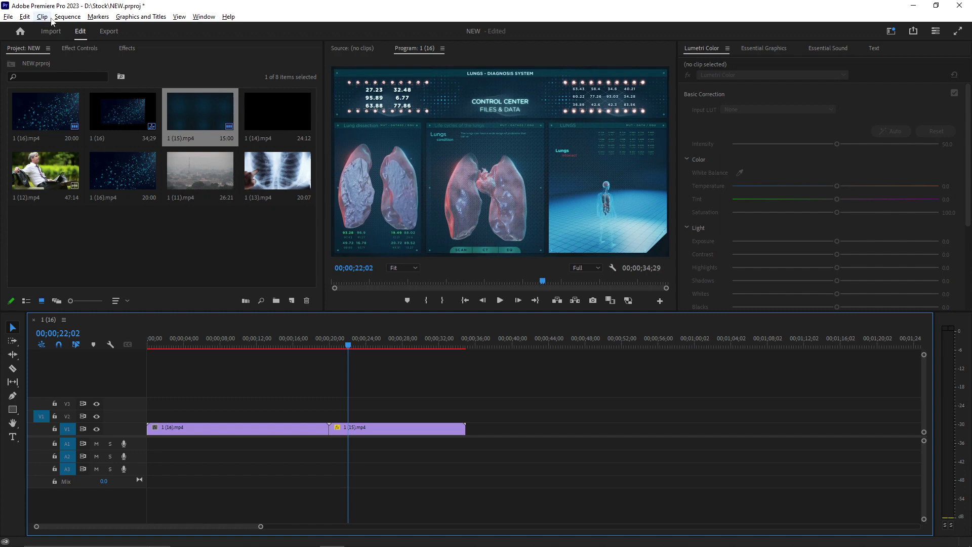
- Set the Default Media Scaling preference to None and accept the preferences
{"action": "left_click", "coordinate": [25, 17]}
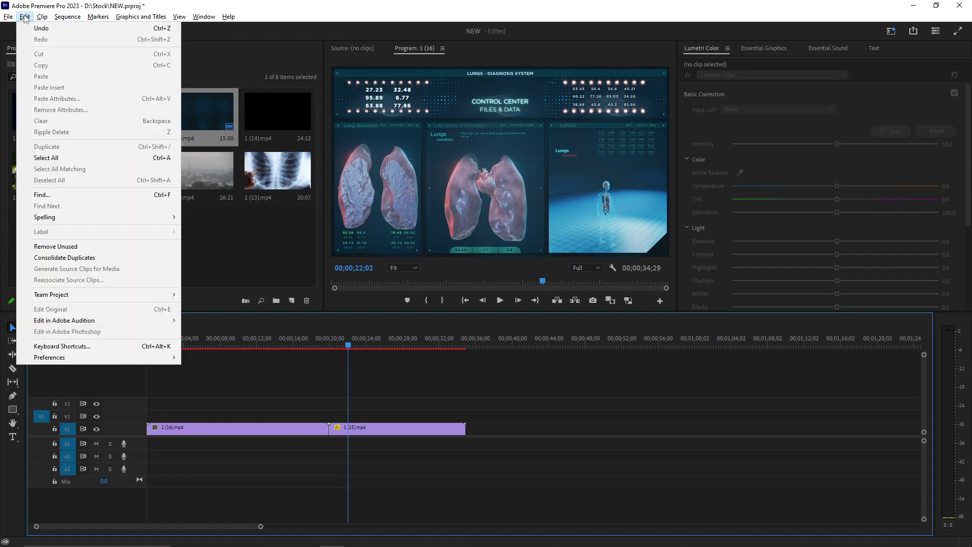
{"action": "mouse_move", "coordinate": [71, 357]}
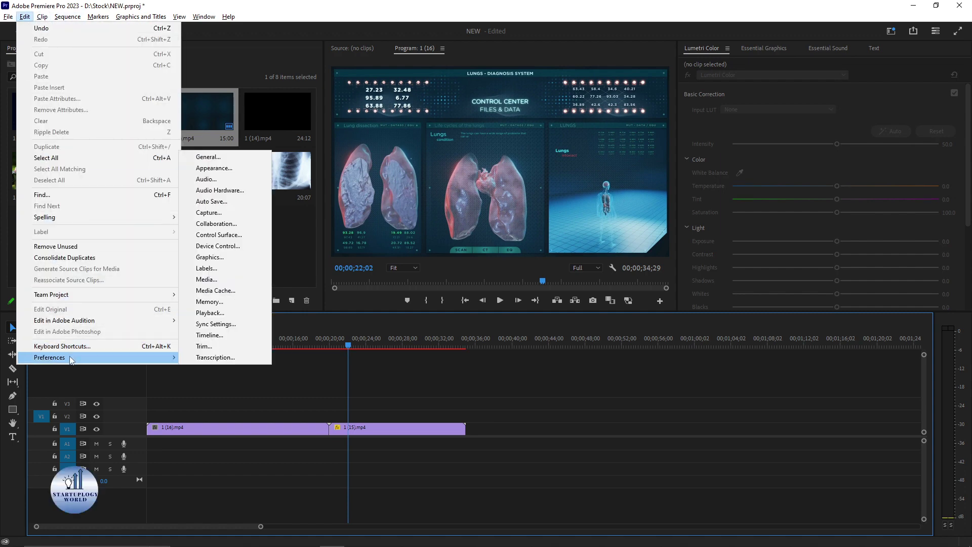
{"action": "left_click", "coordinate": [347, 216]}
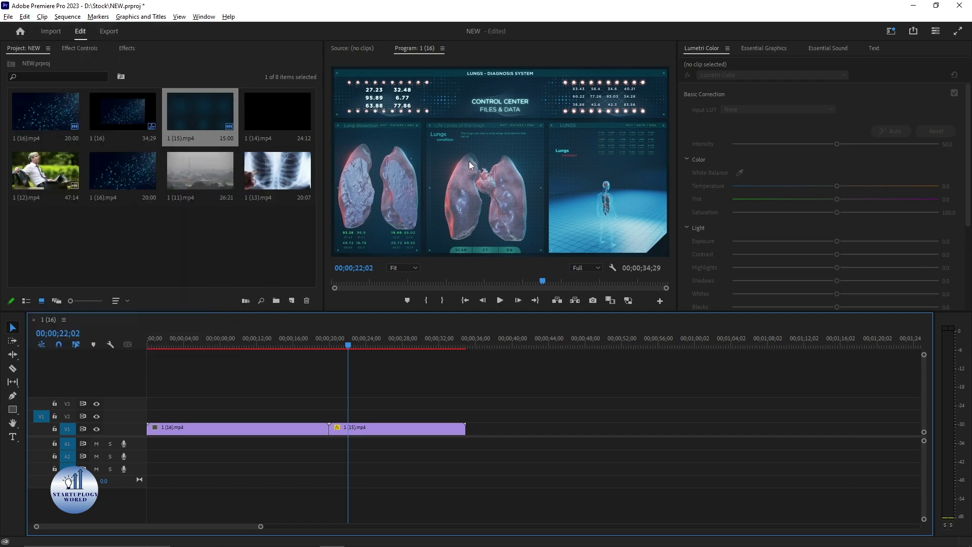
{"action": "left_click", "coordinate": [501, 188]}
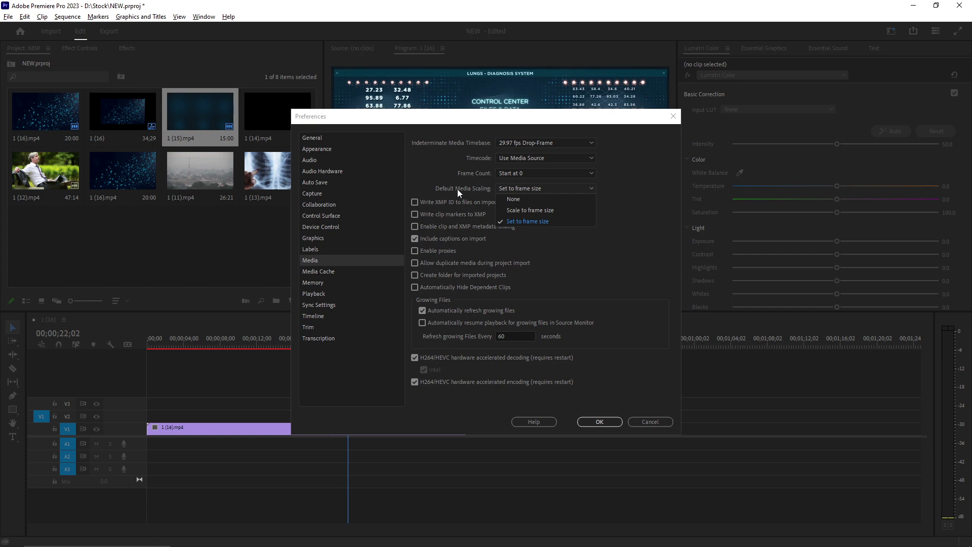
{"action": "left_click", "coordinate": [529, 200]}
{"action": "left_click", "coordinate": [526, 222]}
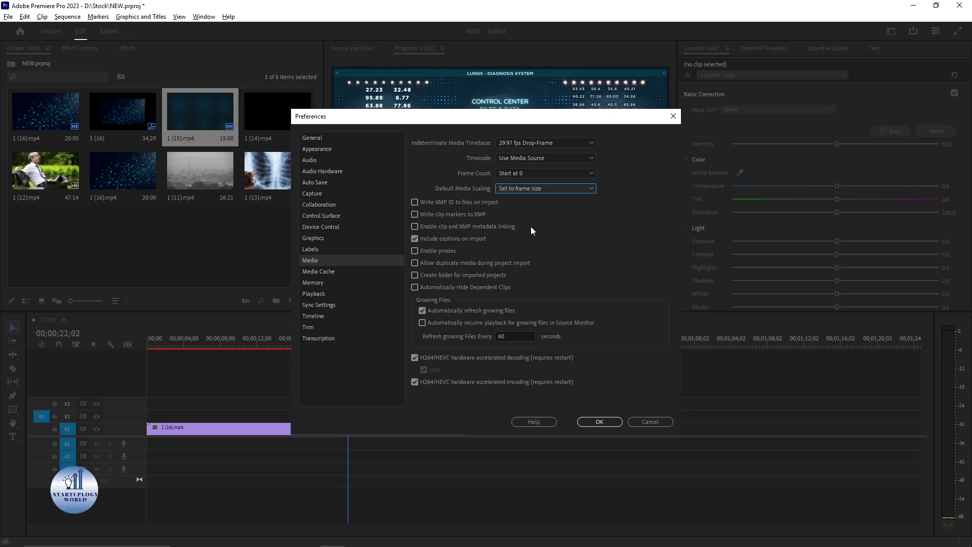
{"action": "left_click", "coordinate": [539, 190]}
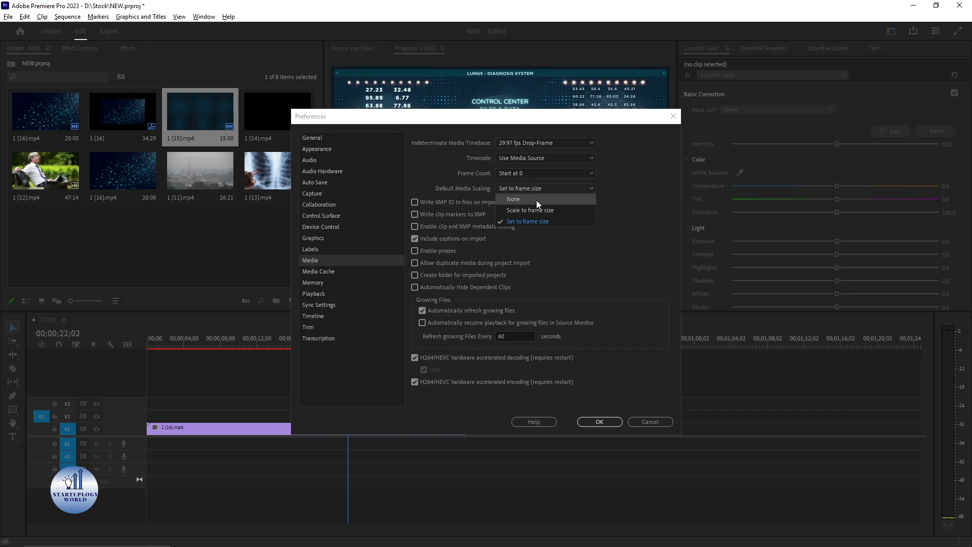
{"action": "left_click", "coordinate": [536, 200]}
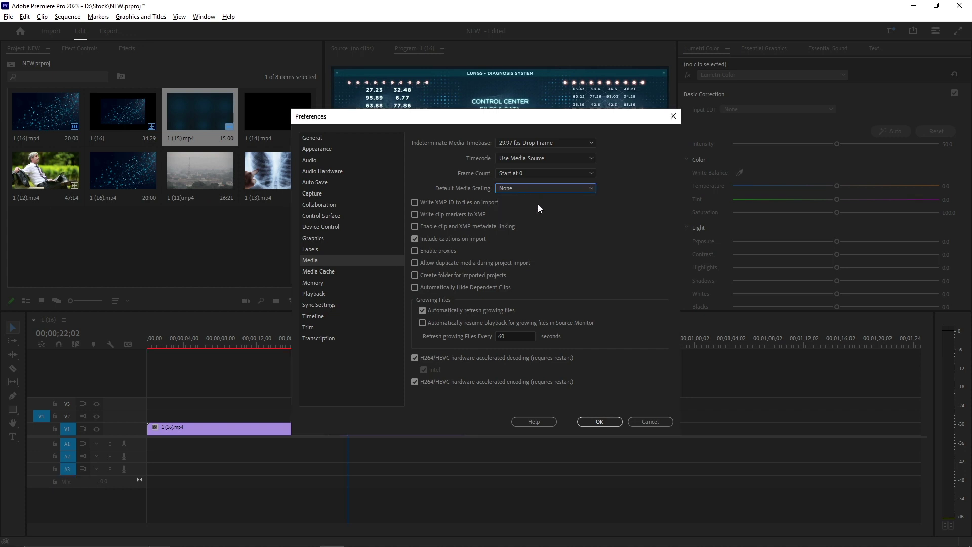
{"action": "left_click", "coordinate": [599, 422]}
- Delete 1 (15).mp4 from the timeline and place it again on V1 directly after the first clip
{"action": "left_click_drag", "start_coordinate": [398, 389], "coordinate": [418, 440]}
{"action": "key", "text": "Delete"}
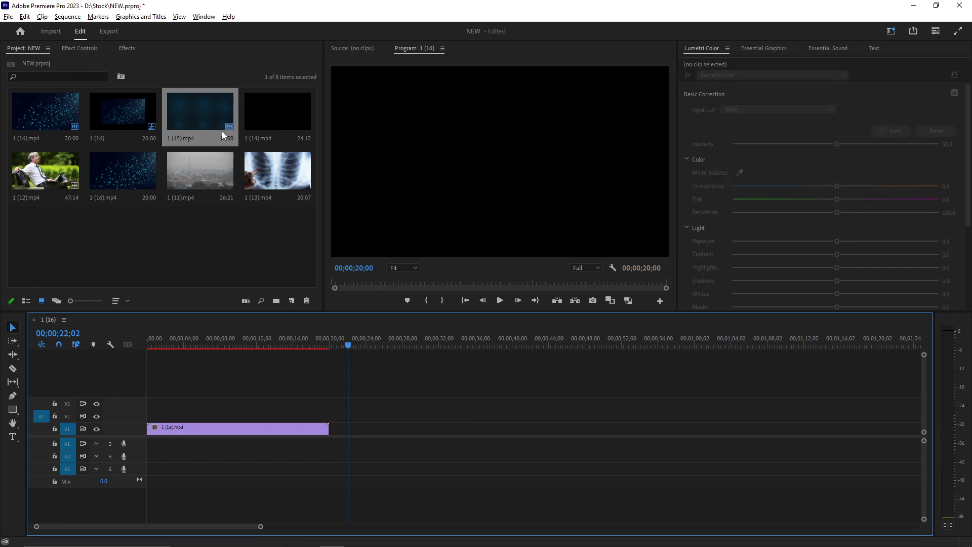
{"action": "double_click", "coordinate": [200, 114]}
{"action": "left_click_drag", "start_coordinate": [174, 116], "coordinate": [332, 429]}
{"action": "left_click_drag", "start_coordinate": [325, 347], "coordinate": [365, 347]}
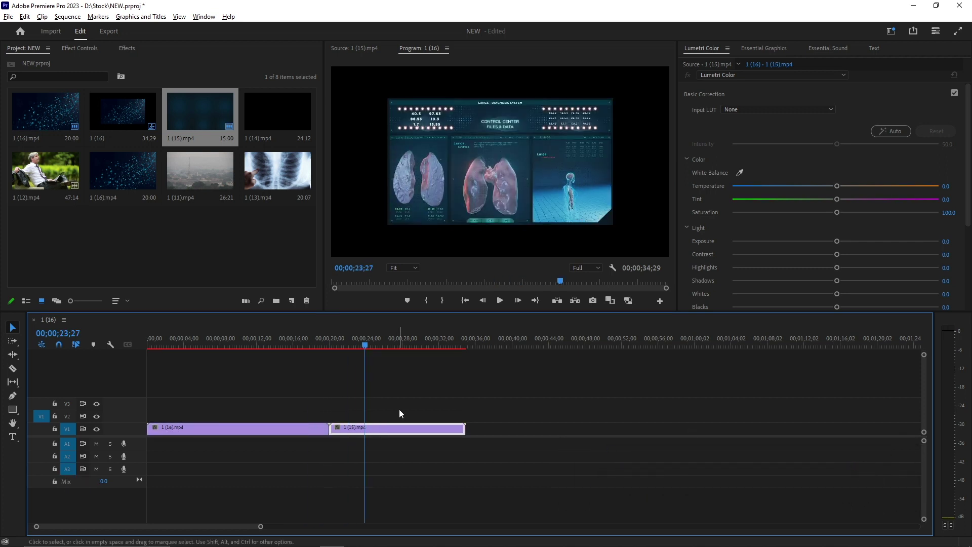
- Scrub through the 1 (15).mp4 timeline clip and apply Set to Frame Size to it
{"action": "left_click_drag", "start_coordinate": [309, 342], "coordinate": [329, 343]}
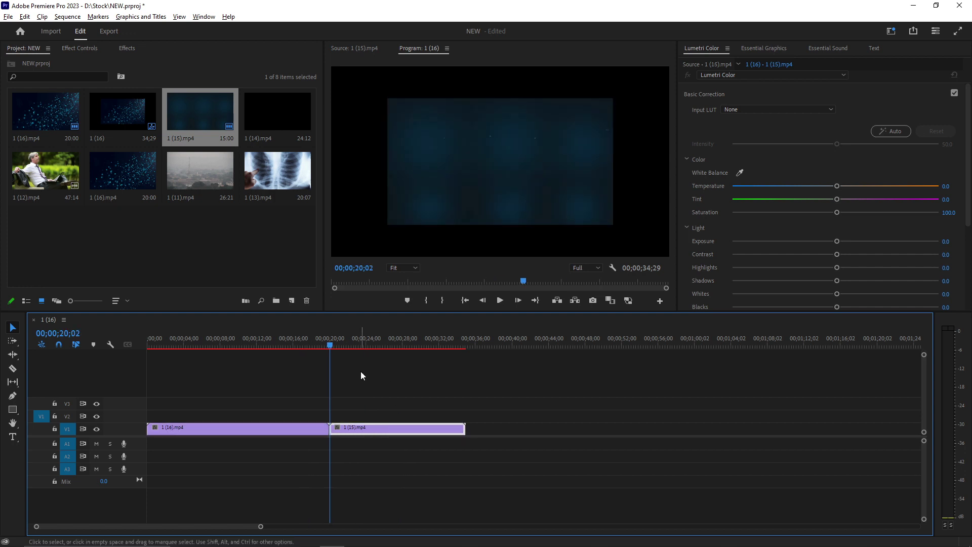
{"action": "mouse_move", "coordinate": [334, 345]}
{"action": "left_mouse_down"}
{"action": "mouse_move", "coordinate": [320, 347]}
{"action": "mouse_move", "coordinate": [350, 348]}
{"action": "left_mouse_up"}
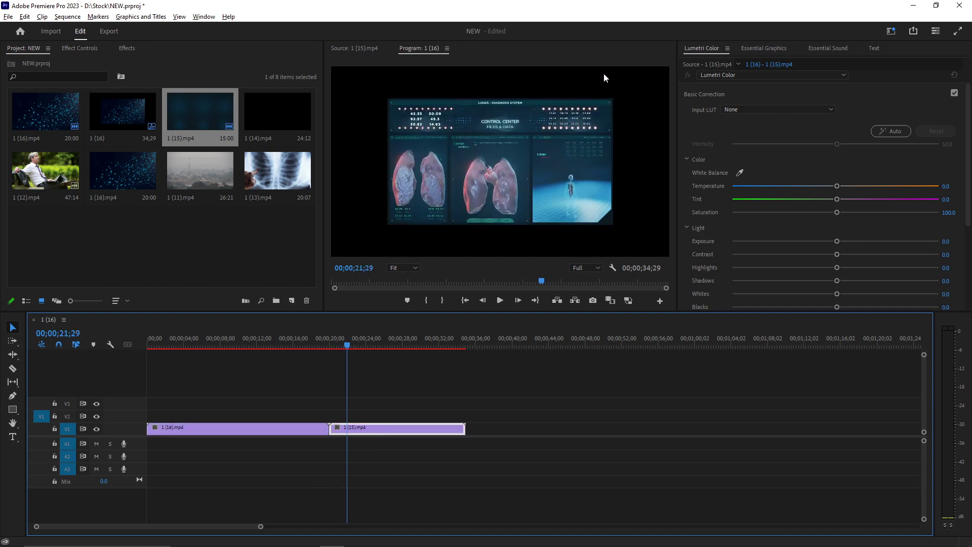
{"action": "right_click", "coordinate": [381, 433]}
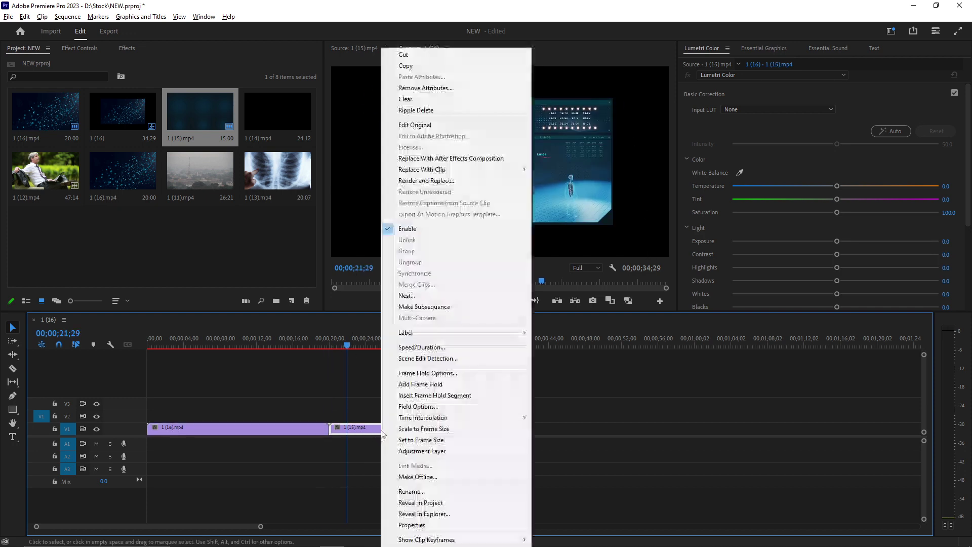
{"action": "left_click", "coordinate": [404, 439]}
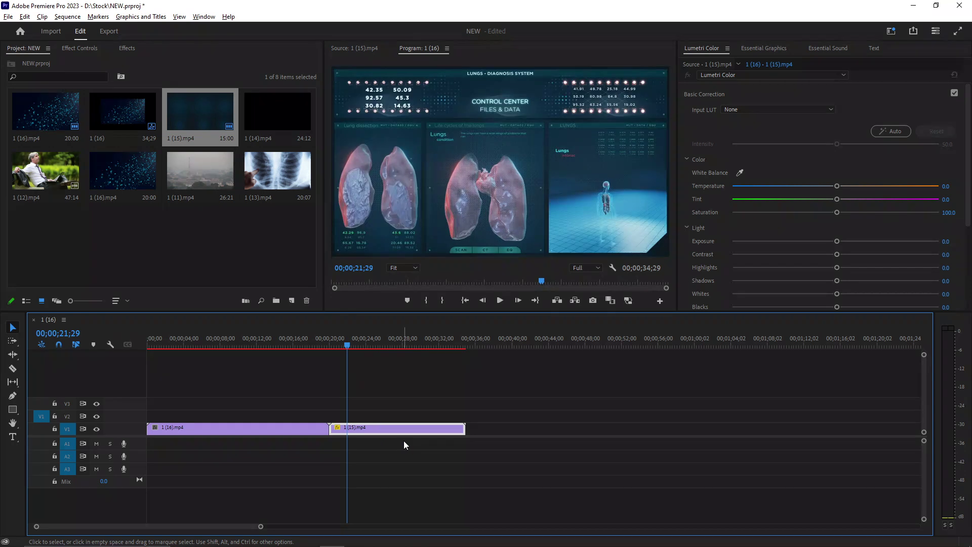
- Add 1 (12).mp4, 1 (16).mp4 and 1 (11).mp4 on track V2 after 1 (15).mp4 and scrub to check their framing
{"action": "left_click", "coordinate": [81, 164]}
{"action": "left_click", "coordinate": [223, 163], "text": "shift"}
{"action": "left_click_drag", "start_coordinate": [189, 163], "coordinate": [472, 428]}
{"action": "left_click_drag", "start_coordinate": [467, 340], "coordinate": [655, 349]}
{"action": "key", "text": "minus"}
{"action": "key", "text": "minus"}
{"action": "key", "text": "minus"}
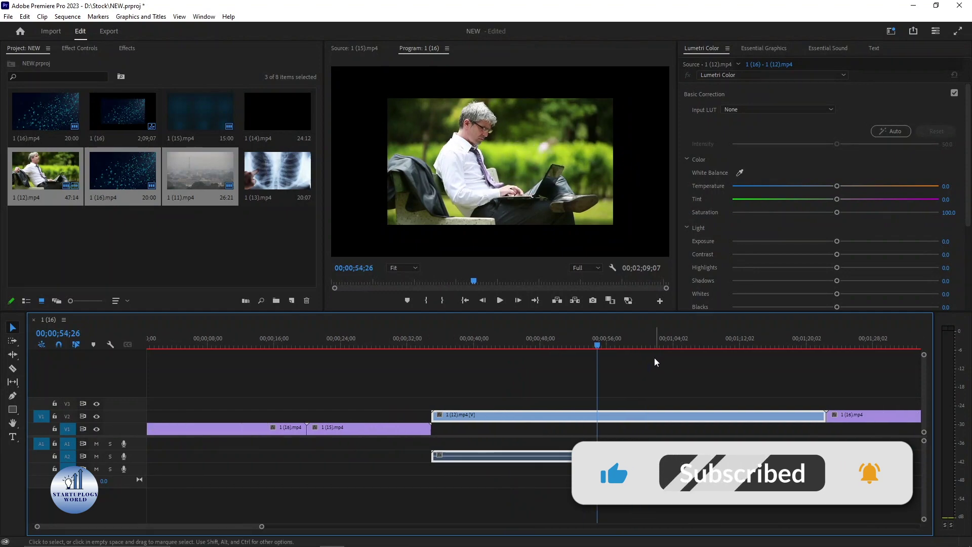
- Delete every clip after the first 1 (16).mp4 clip from the timeline
{"action": "left_click_drag", "start_coordinate": [424, 345], "coordinate": [679, 483]}
{"action": "key", "text": "Delete"}
{"action": "left_click_drag", "start_coordinate": [215, 390], "coordinate": [308, 446]}
{"action": "key", "text": "Delete"}
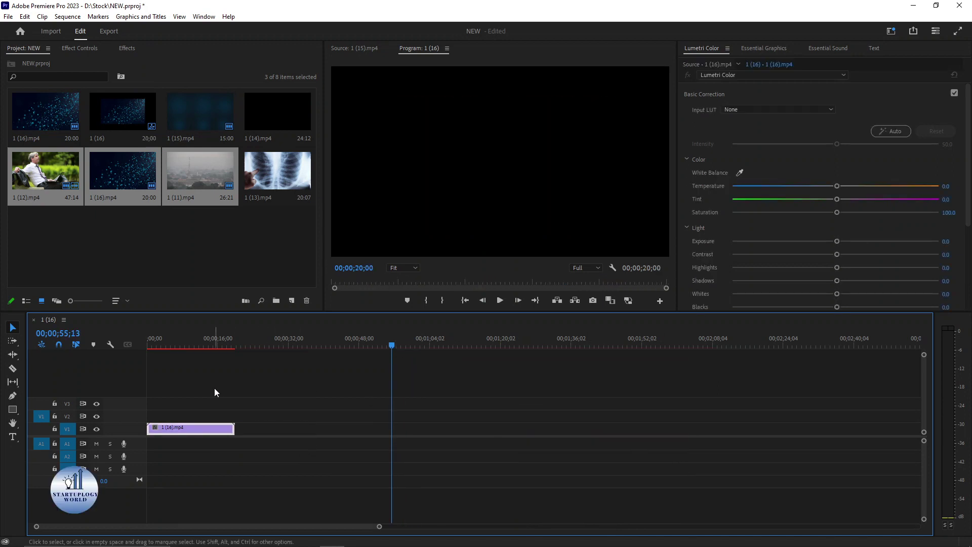
- Set the Default Media Scaling preference to Set to frame size and accept the preferences
{"action": "left_click", "coordinate": [24, 17]}
{"action": "mouse_move", "coordinate": [80, 359]}
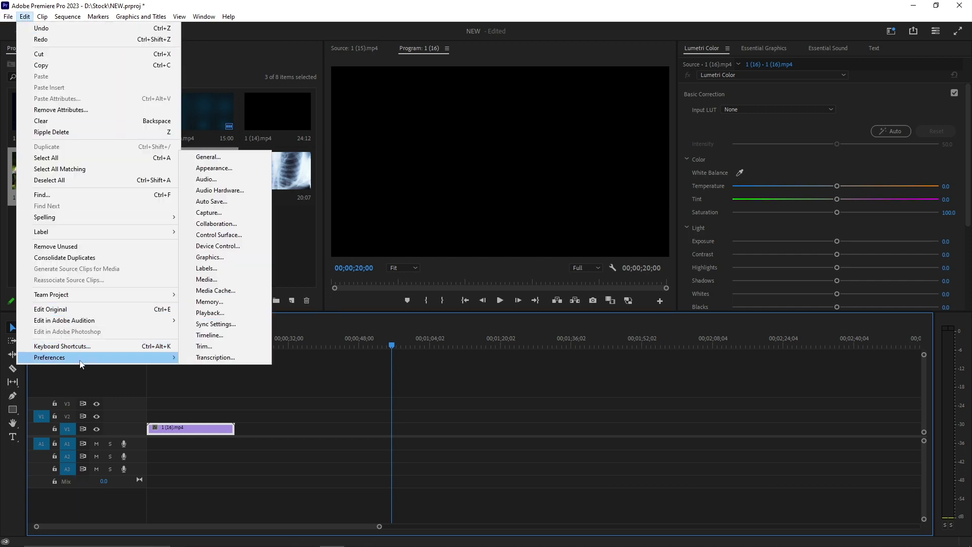
{"action": "left_click", "coordinate": [230, 279]}
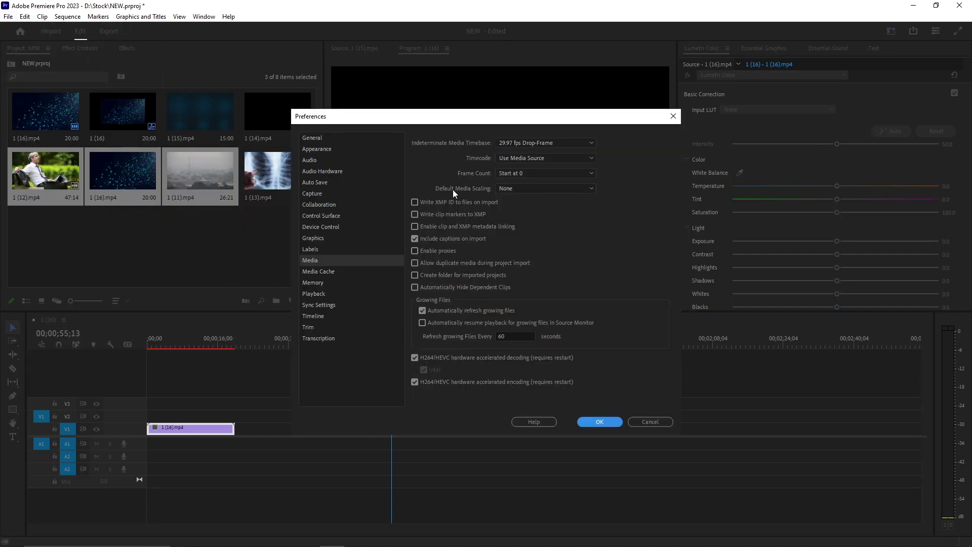
{"action": "left_click", "coordinate": [536, 189]}
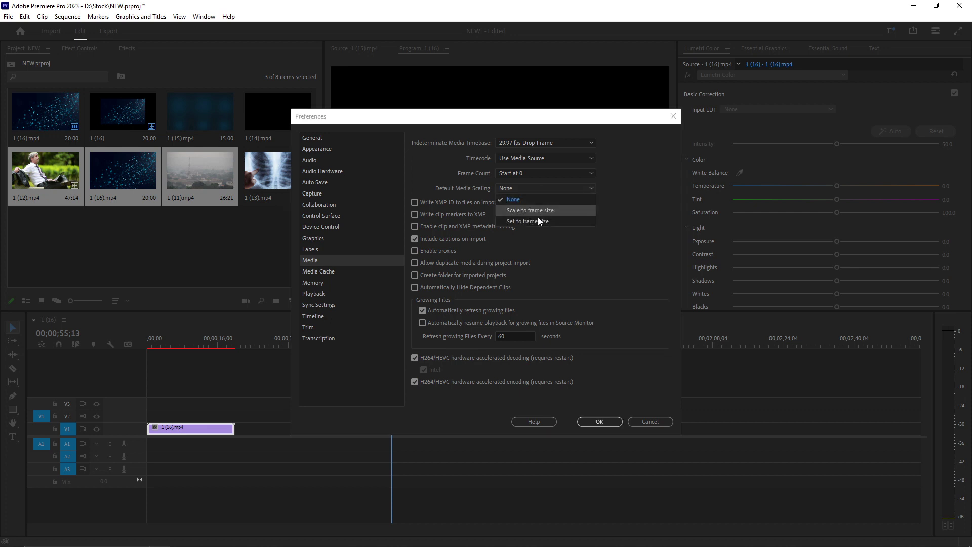
{"action": "left_click", "coordinate": [538, 217]}
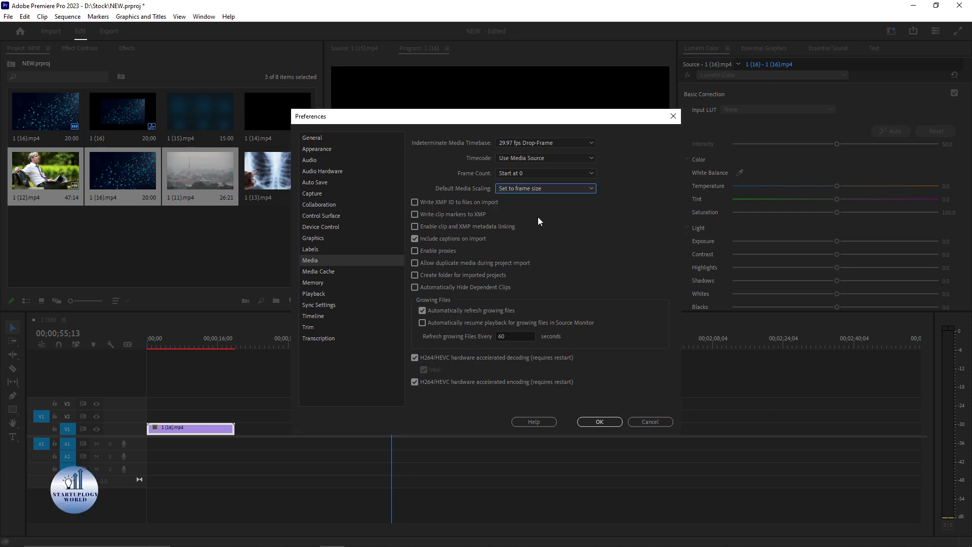
{"action": "left_click", "coordinate": [600, 422]}
- Place 1 (13).mp4 on track V1 directly after the first clip and play across the cut to check its framing
{"action": "left_click", "coordinate": [248, 186]}
{"action": "left_click_drag", "start_coordinate": [258, 266], "coordinate": [234, 428]}
{"action": "left_click", "coordinate": [227, 338]}
{"action": "key", "text": "space"}
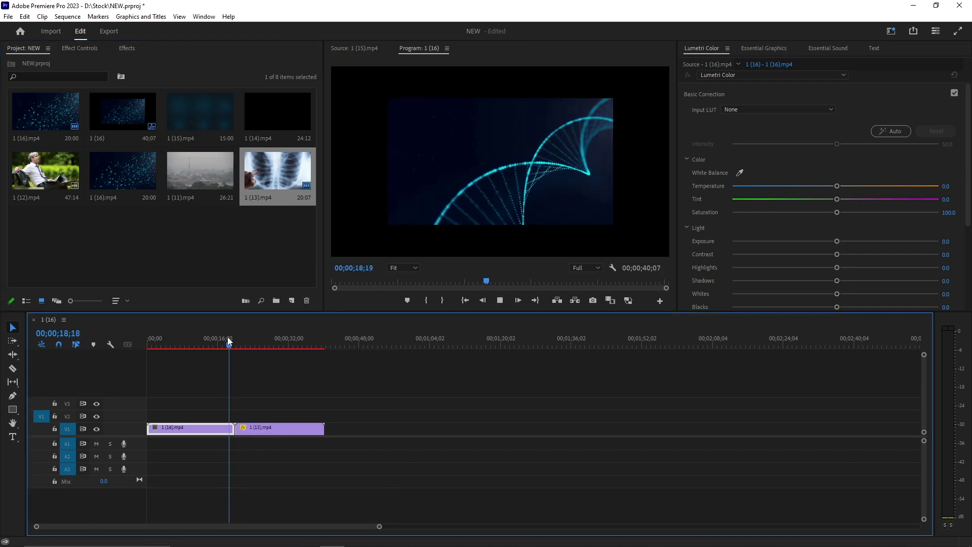
{"action": "key", "text": "space"}
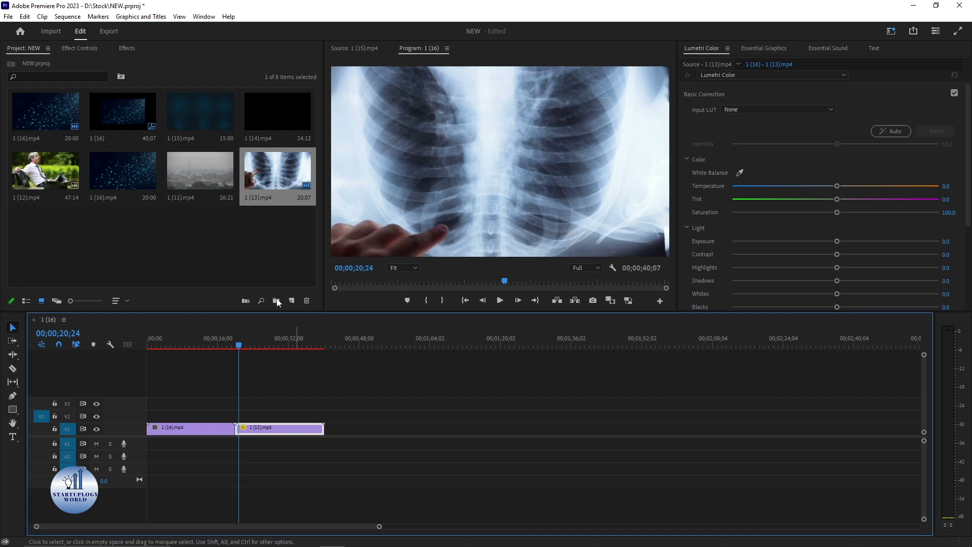
- Place 1 (15).mp4 after the first clip on track V1 to check its framing, and delete every clip after the first
{"action": "left_click_drag", "start_coordinate": [193, 115], "coordinate": [244, 440]}
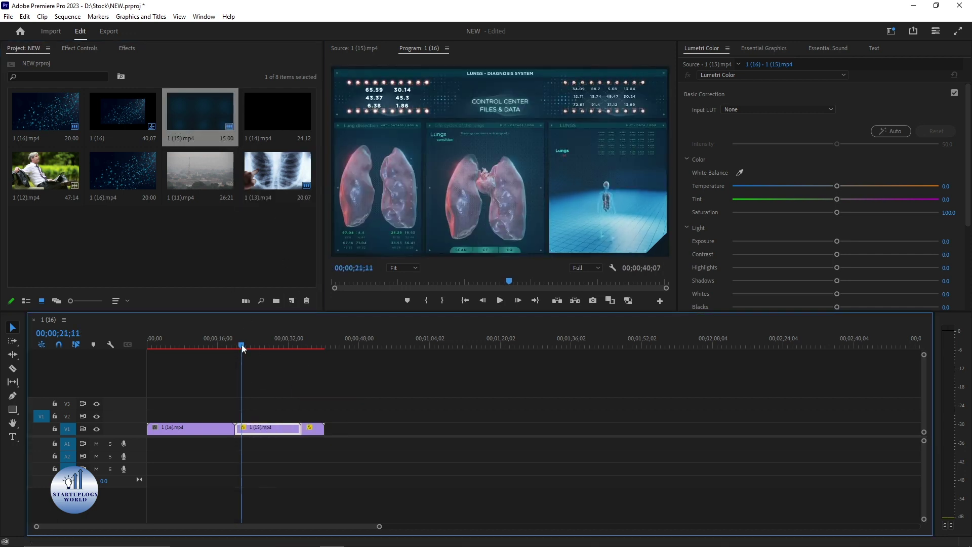
{"action": "left_click_drag", "start_coordinate": [274, 400], "coordinate": [308, 444]}
{"action": "key", "text": "Delete"}
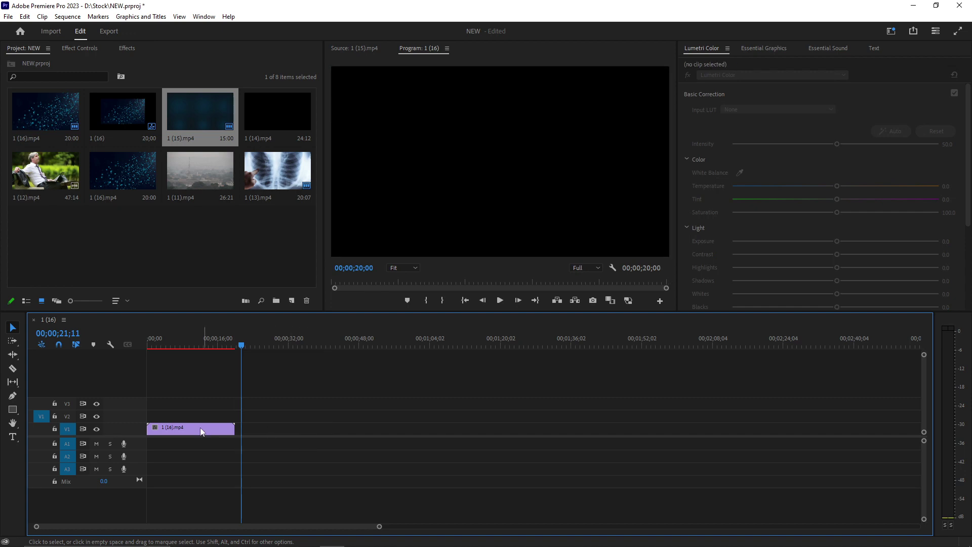
- Move the playhead onto the 1 (16).mp4 clip and increase its Scale in the Motion effect controls
{"action": "left_click", "coordinate": [88, 50]}
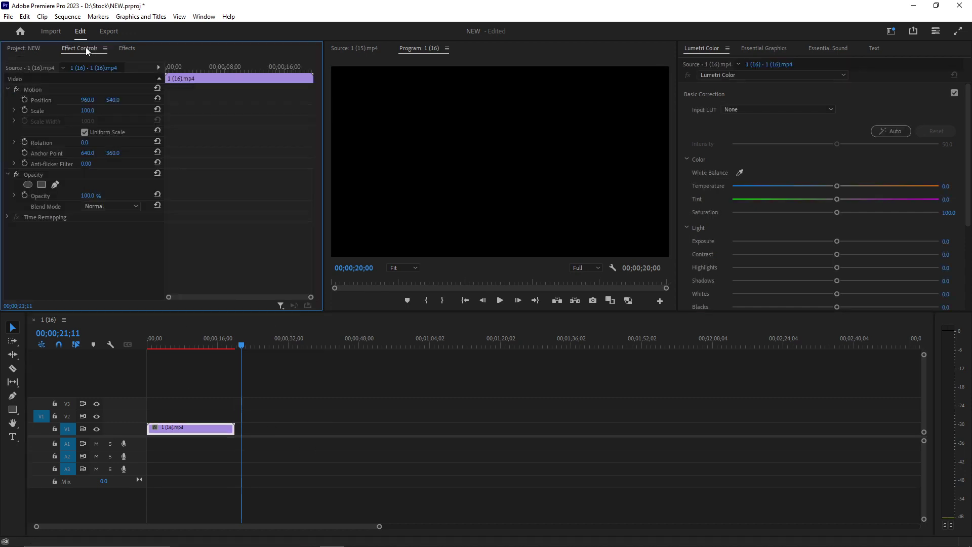
{"action": "left_click_drag", "start_coordinate": [219, 338], "coordinate": [196, 343]}
{"action": "left_click_drag", "start_coordinate": [88, 111], "coordinate": [114, 111]}
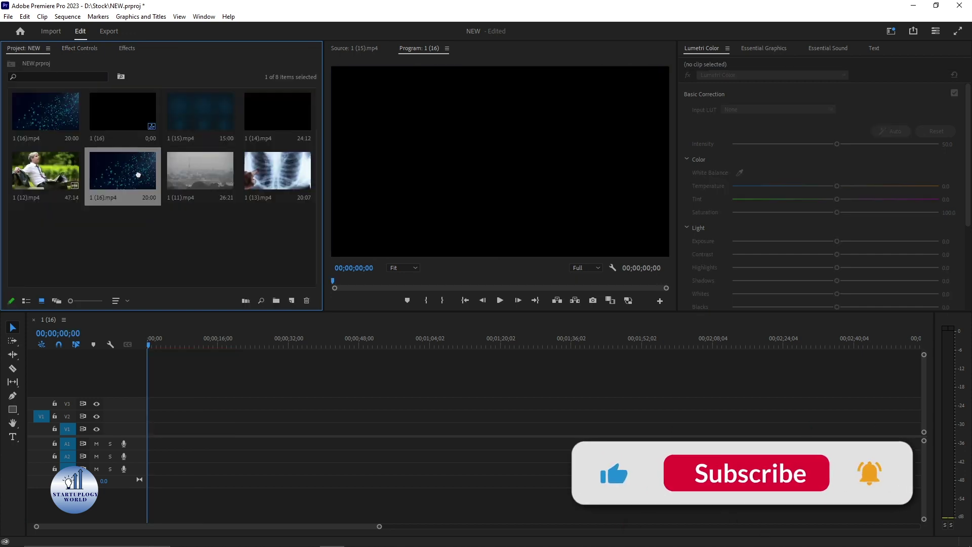
- Place 1 (16).mp4 at the start of track V1, keeping the existing sequence settings
{"action": "left_click_drag", "start_coordinate": [123, 169], "coordinate": [153, 436]}
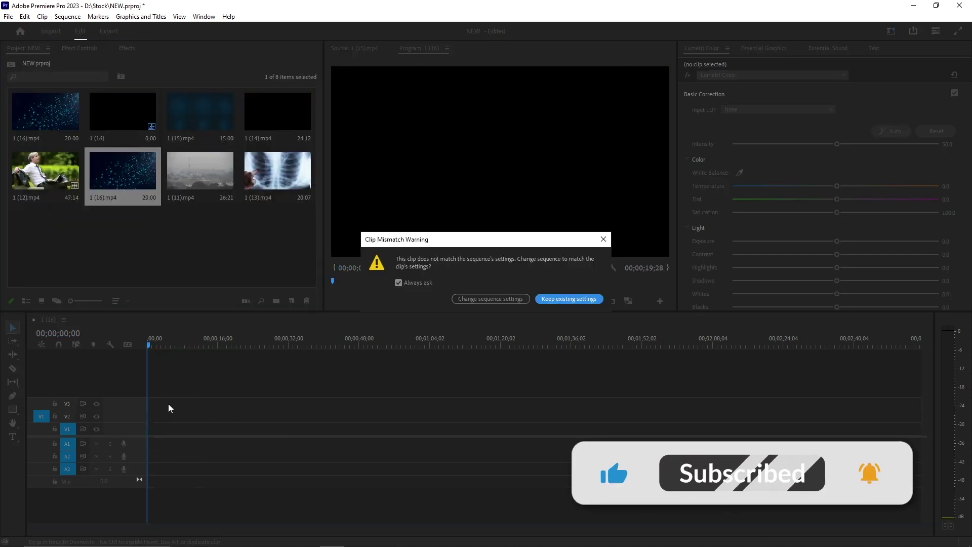
{"action": "left_click", "coordinate": [559, 298]}
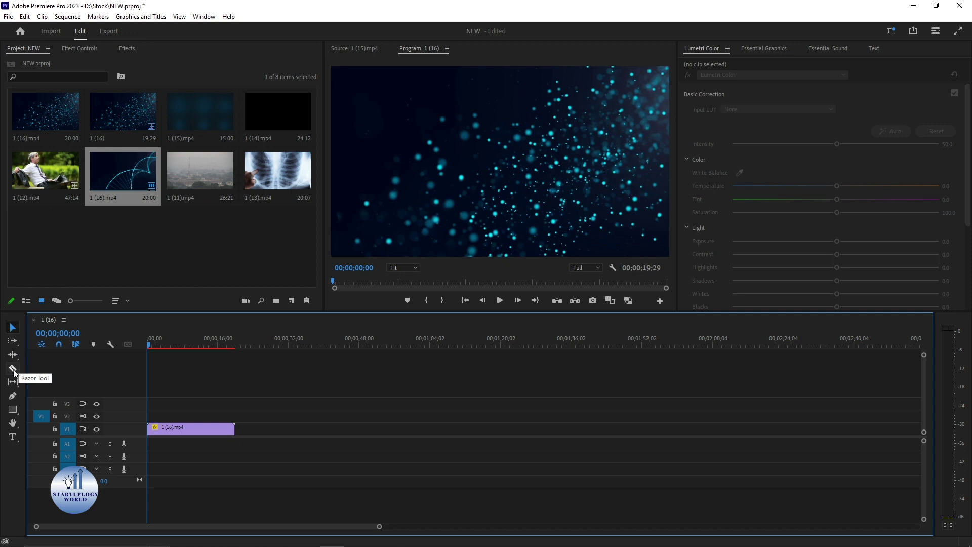
- Switch to the Razor tool and back to the Selection tool
{"action": "key", "text": "c"}
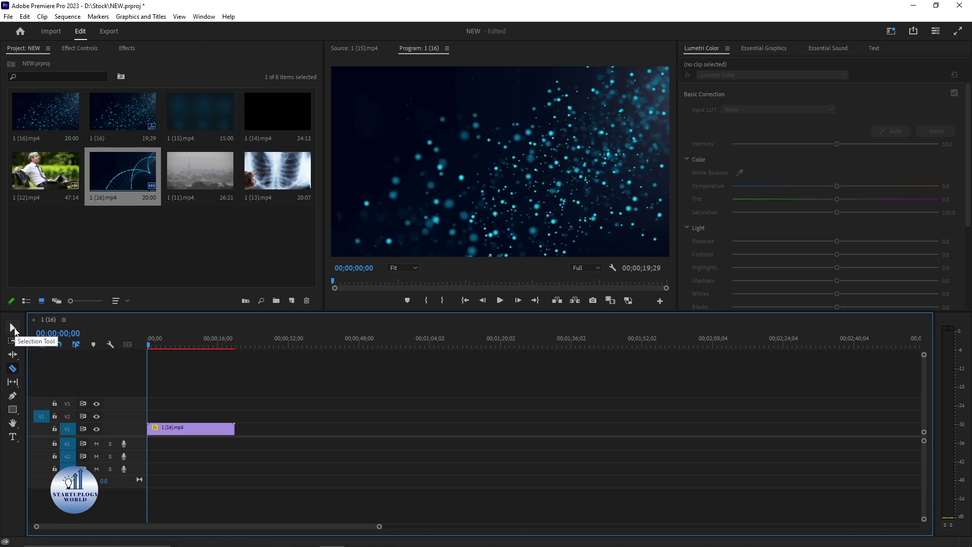
{"action": "key", "text": "v"}
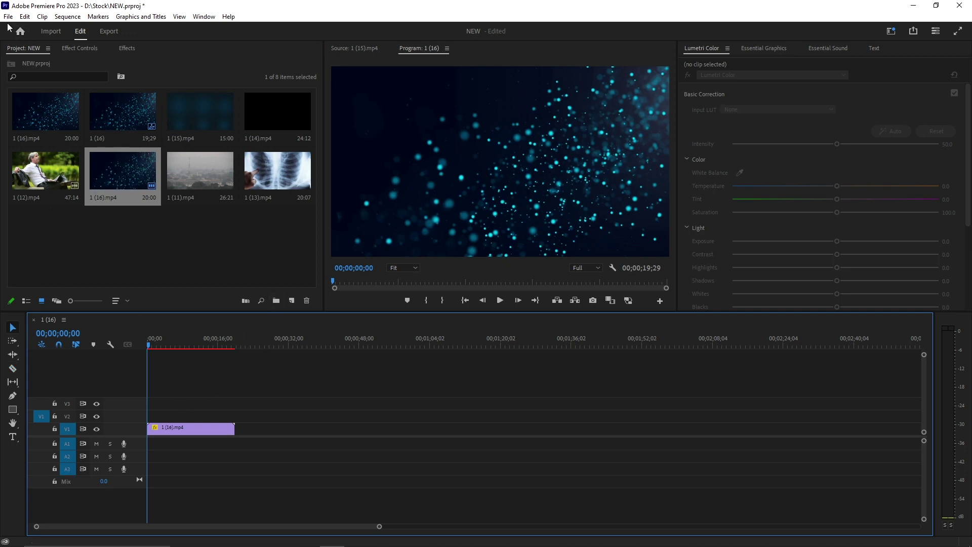
- Open the Keyboard Shortcuts settings, try X as an additional Razor Tool shortcut, remove it and accept the settings
{"action": "left_click", "coordinate": [24, 17]}
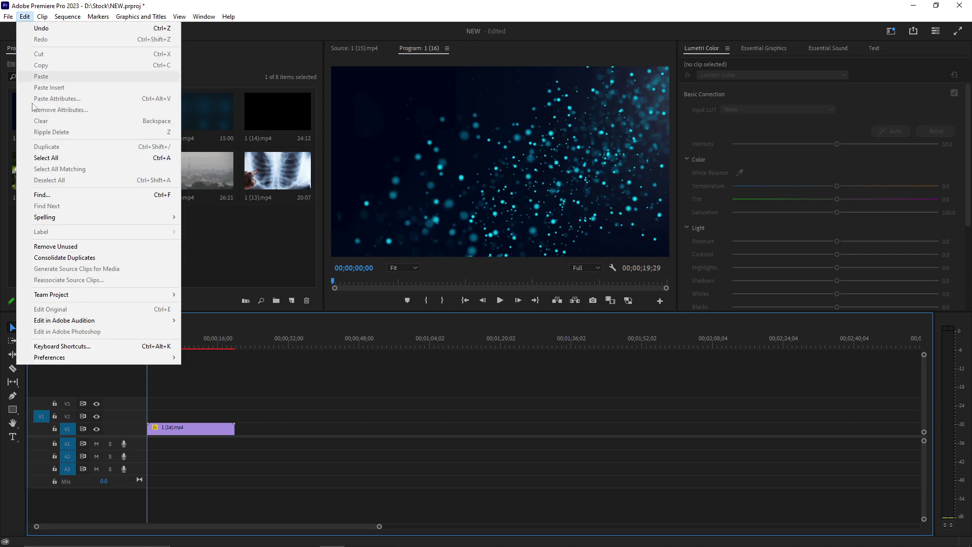
{"action": "left_click", "coordinate": [58, 347]}
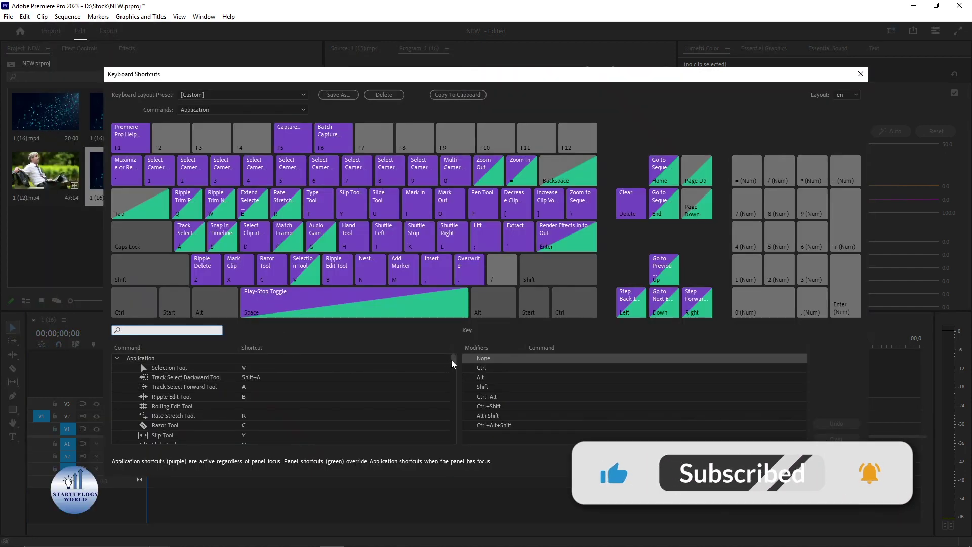
{"action": "left_click_drag", "start_coordinate": [451, 359], "coordinate": [454, 365]}
{"action": "scroll", "coordinate": [205, 394], "scroll_direction": "up", "scroll_amount": 2}
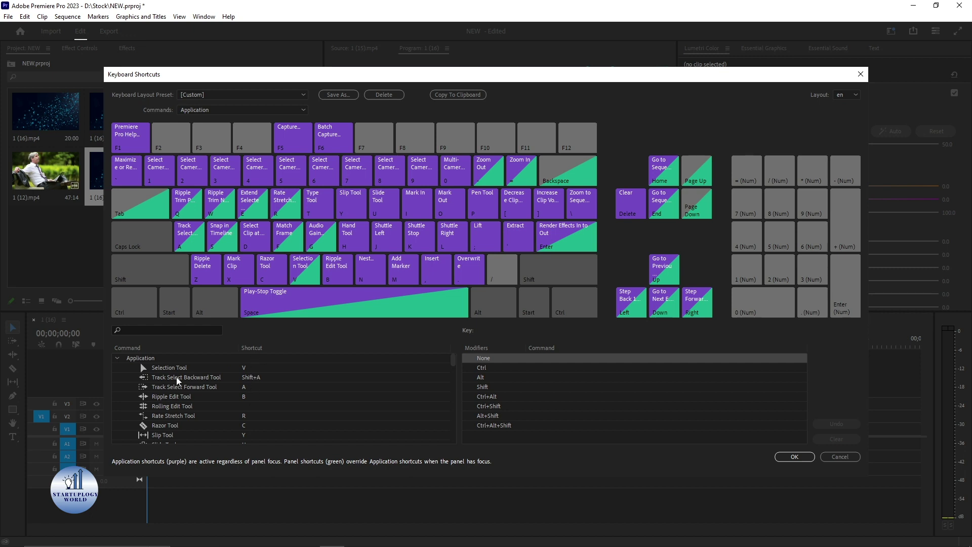
{"action": "mouse_move", "coordinate": [453, 359]}
{"action": "left_mouse_down"}
{"action": "mouse_move", "coordinate": [454, 439]}
{"action": "mouse_move", "coordinate": [451, 349]}
{"action": "left_mouse_up"}
{"action": "left_click", "coordinate": [168, 426]}
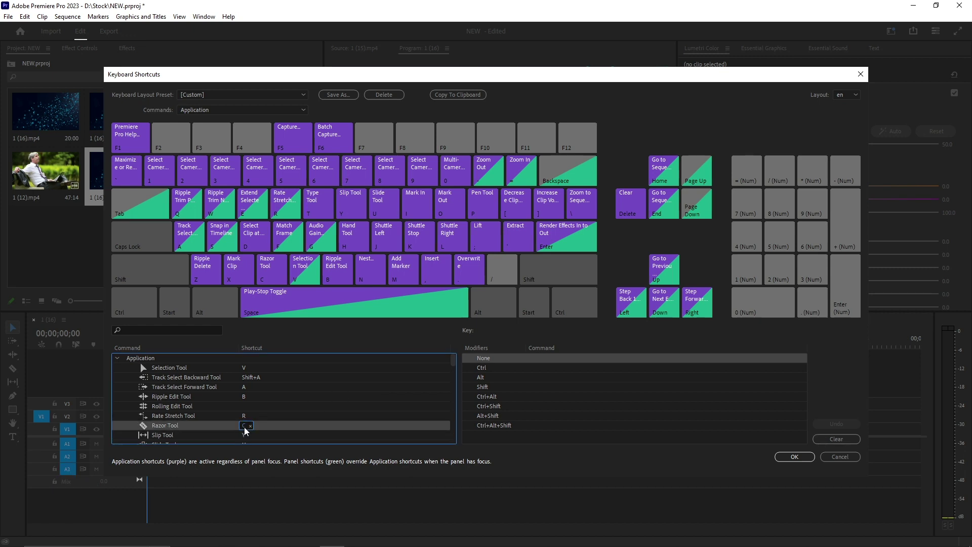
{"action": "key", "text": "x"}
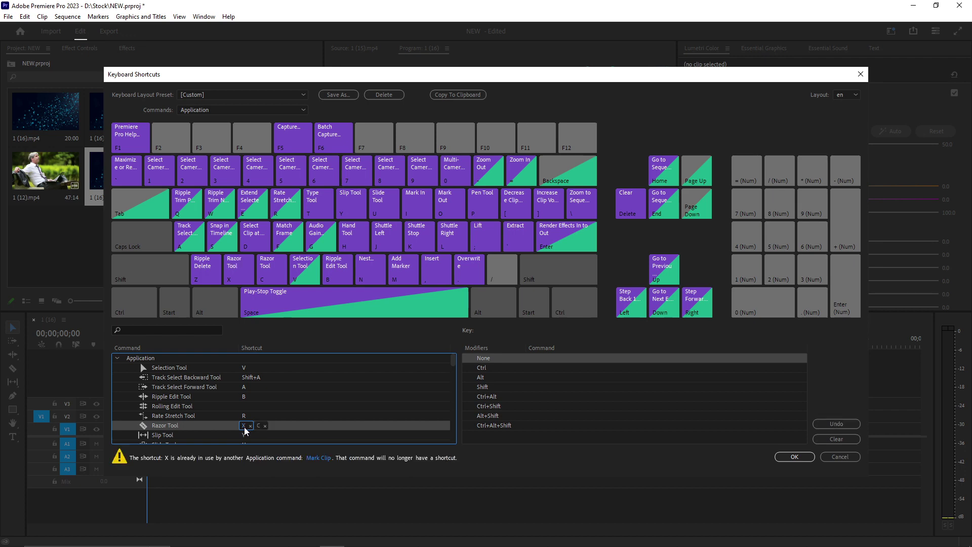
{"action": "left_click", "coordinate": [250, 425]}
{"action": "left_click", "coordinate": [233, 368]}
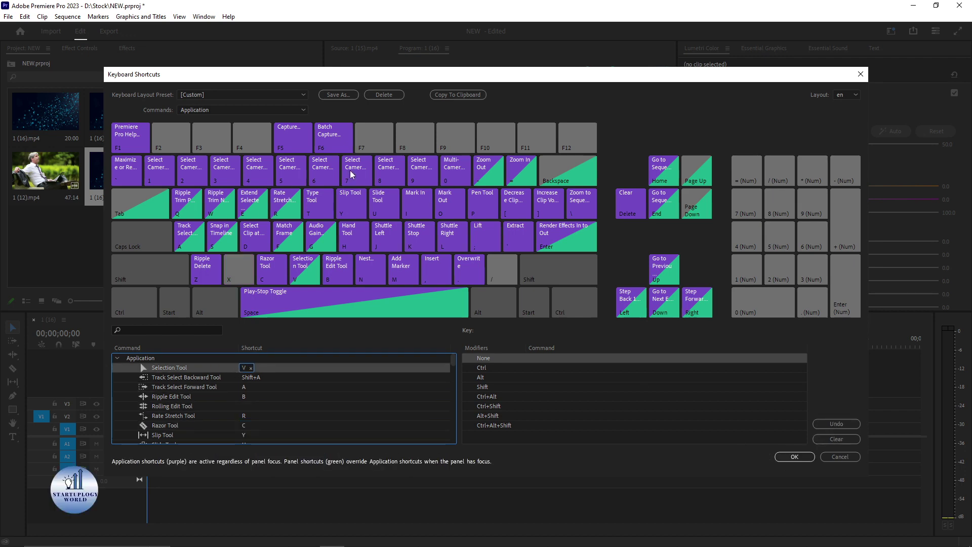
{"action": "left_click", "coordinate": [793, 457]}
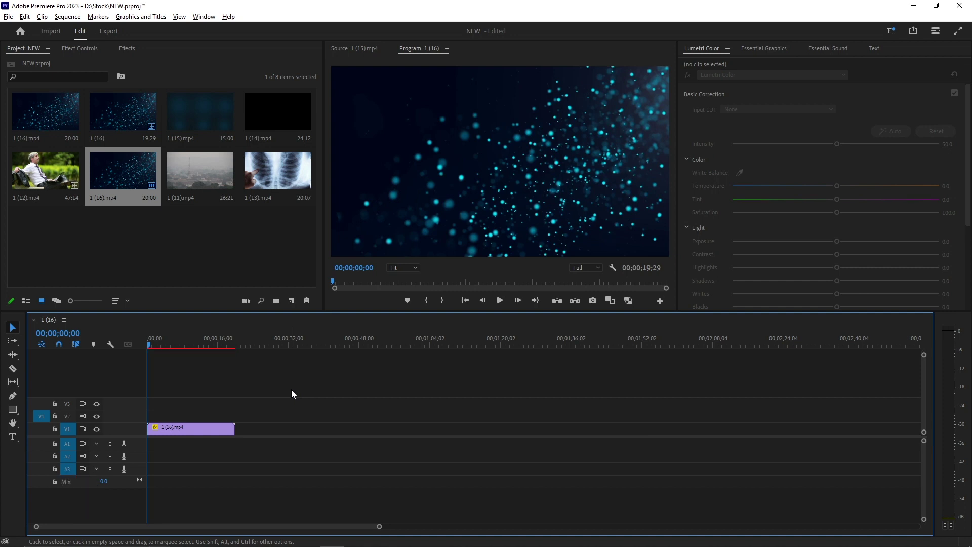
- Examine the effect library's Audio Transitions, Audio Effects and Video Transitions, including the Dissolve group
{"action": "left_click", "coordinate": [124, 48]}
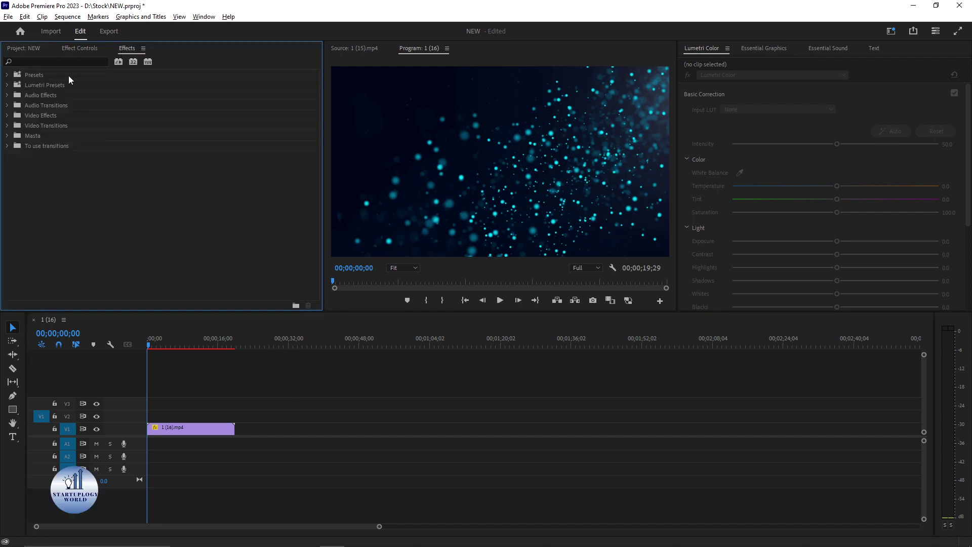
{"action": "left_click", "coordinate": [28, 106]}
{"action": "double_click", "coordinate": [28, 107]}
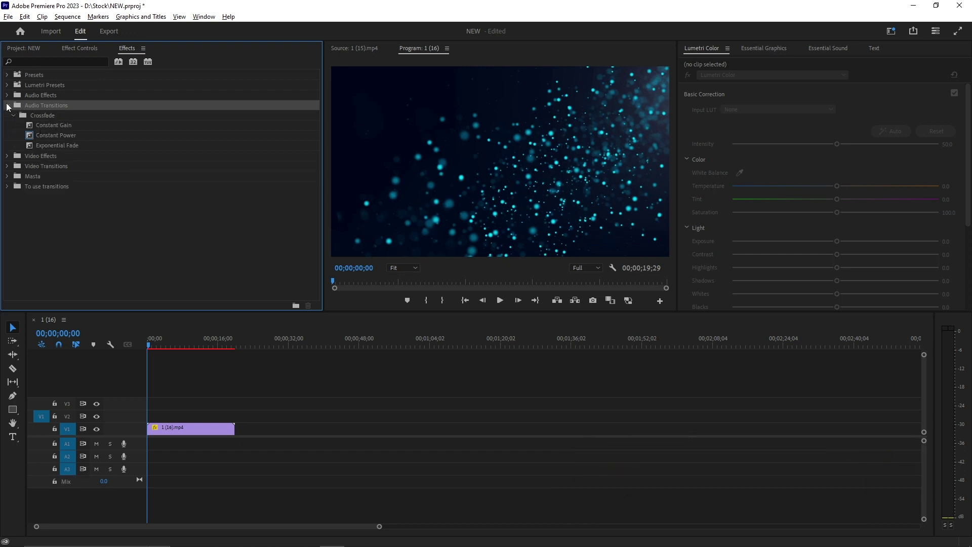
{"action": "left_click", "coordinate": [7, 105]}
{"action": "left_click", "coordinate": [7, 96]}
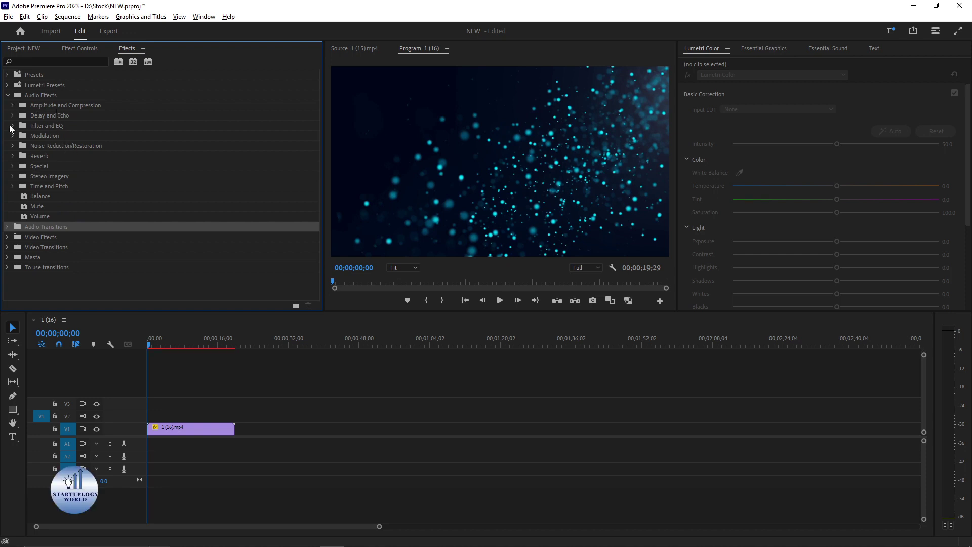
{"action": "left_click", "coordinate": [7, 94]}
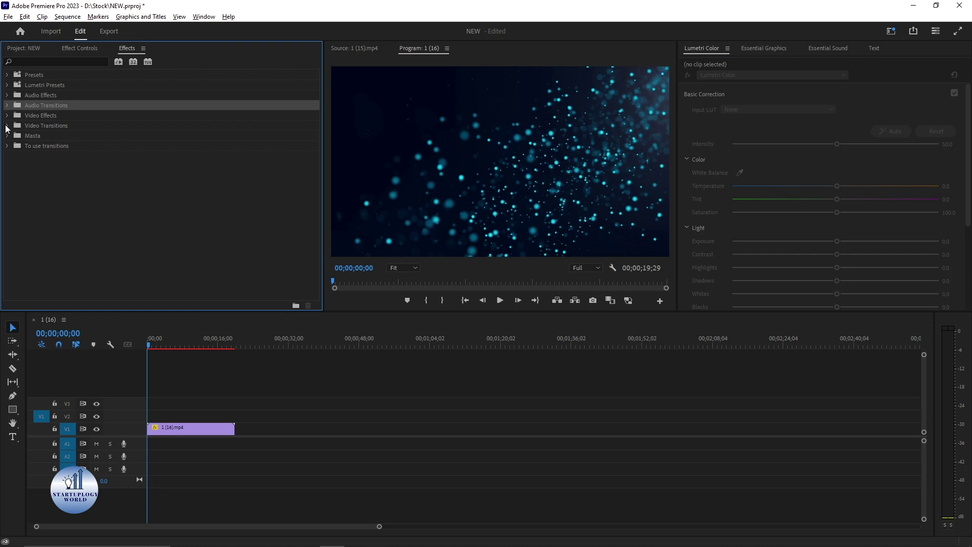
{"action": "left_click", "coordinate": [7, 125]}
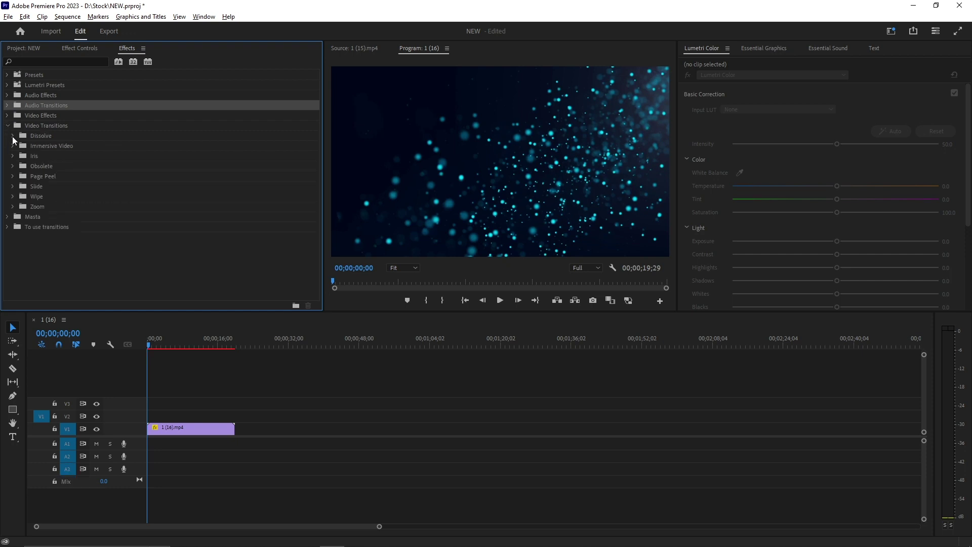
{"action": "left_click", "coordinate": [13, 135]}
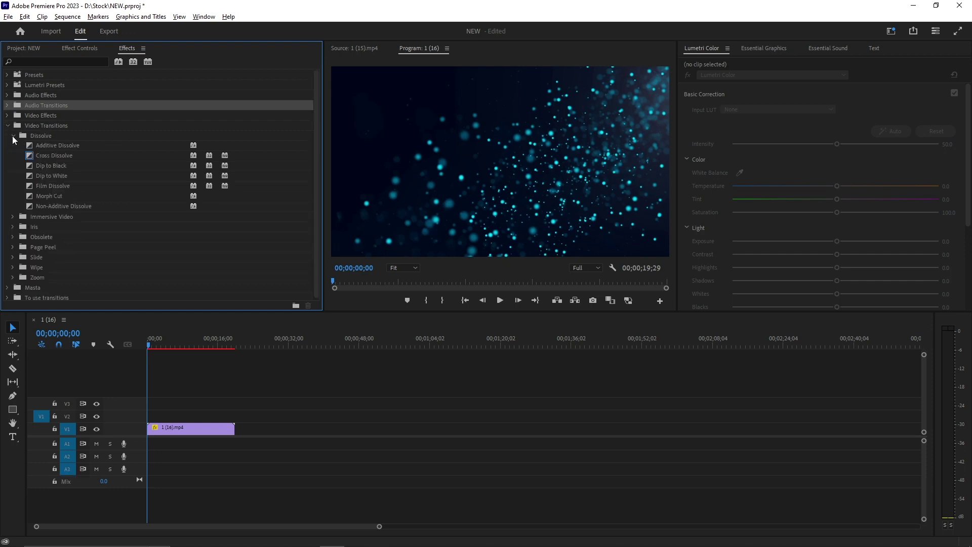
- Split 1 (16).mp4 at 00;00;07;07 on track V1 and apply a Cross Dissolve at the cut
{"action": "left_click", "coordinate": [179, 342]}
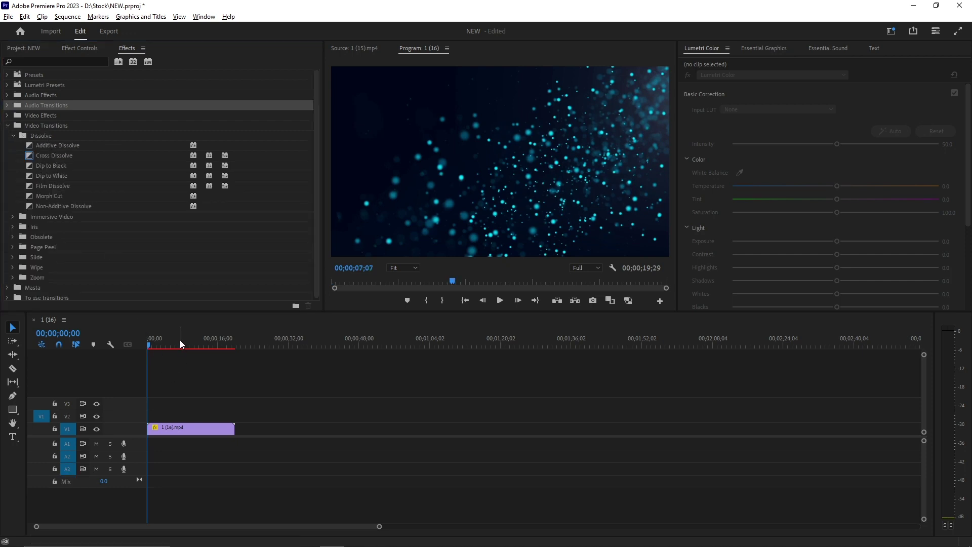
{"action": "left_click", "coordinate": [204, 428]}
{"action": "key", "text": "ctrl+k"}
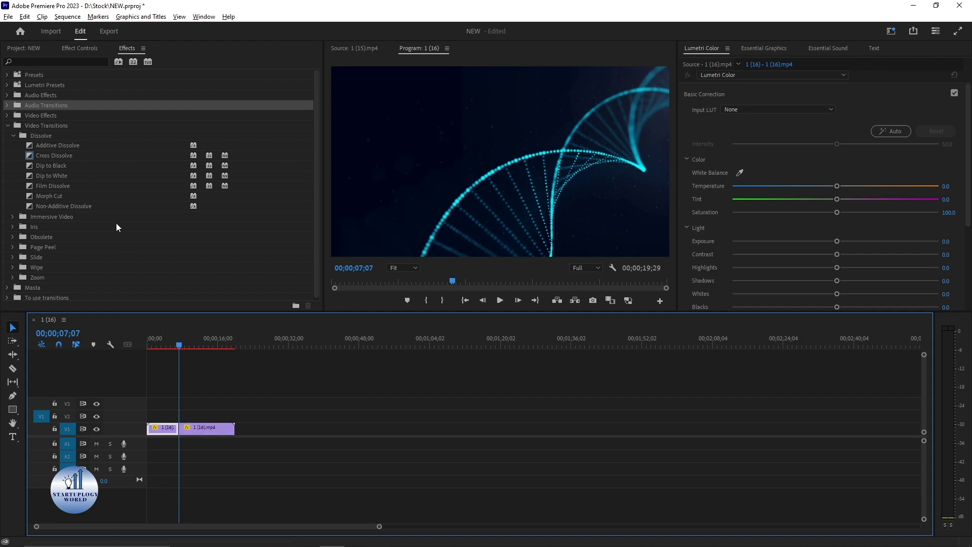
{"action": "left_click_drag", "start_coordinate": [67, 157], "coordinate": [178, 430]}
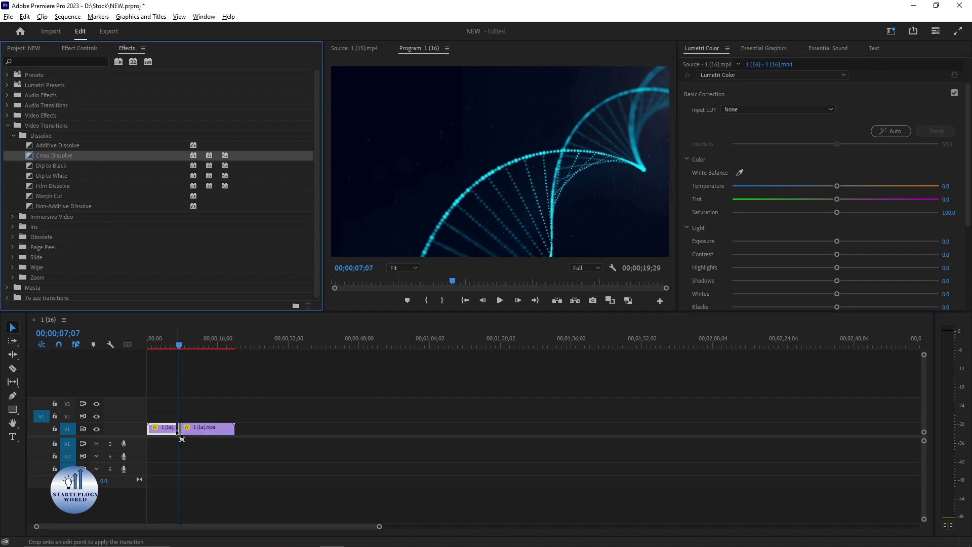
{"action": "key", "text": "equal"}
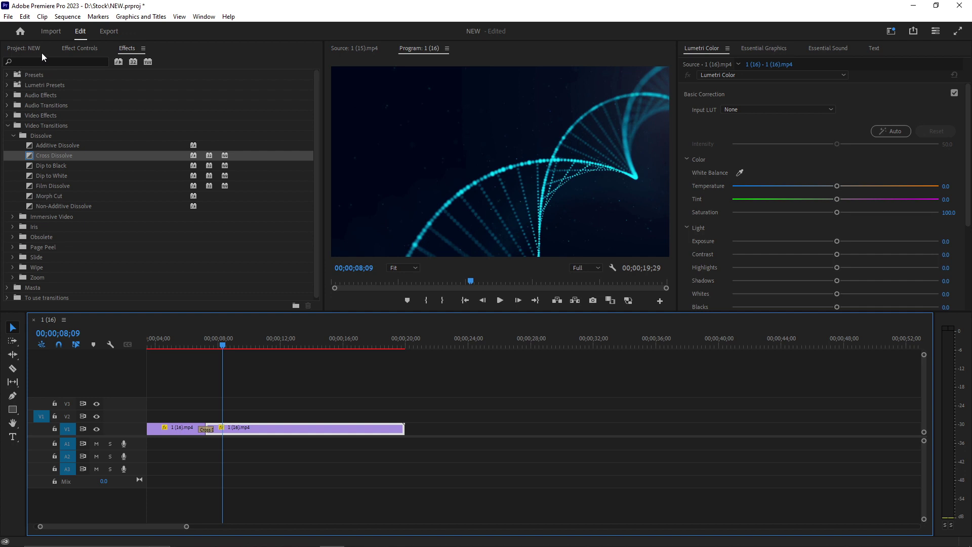
- Overwrite the second part of 1 (16).mp4 with 1 (11).mp4 on track V1, starting at the cut
{"action": "left_click", "coordinate": [24, 47]}
{"action": "left_click", "coordinate": [202, 211]}
{"action": "left_click_drag", "start_coordinate": [201, 174], "coordinate": [213, 436]}
- Apply a Cross Dissolve between 1 (16).mp4 and 1 (11).mp4, centre it on the cut and play through it
{"action": "left_click", "coordinate": [128, 48]}
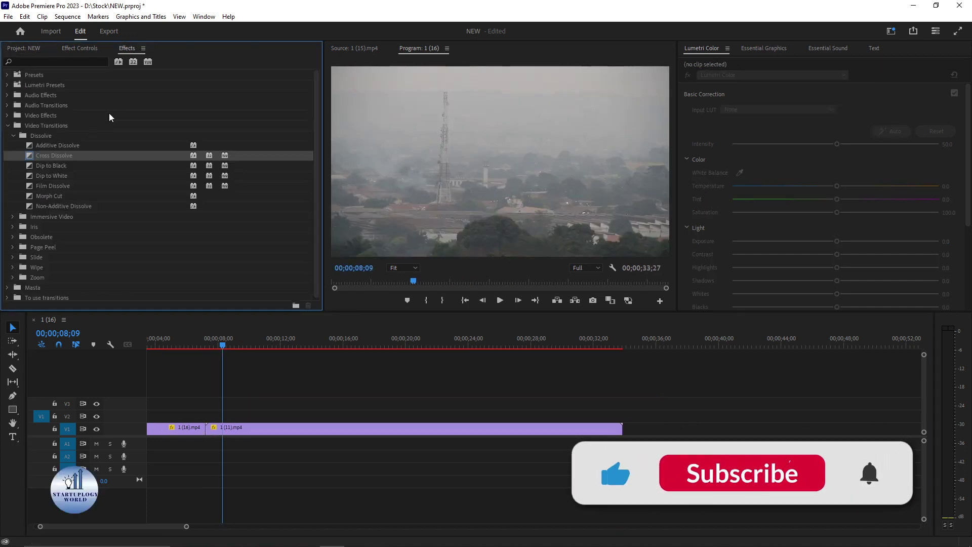
{"action": "left_click_drag", "start_coordinate": [56, 155], "coordinate": [213, 432]}
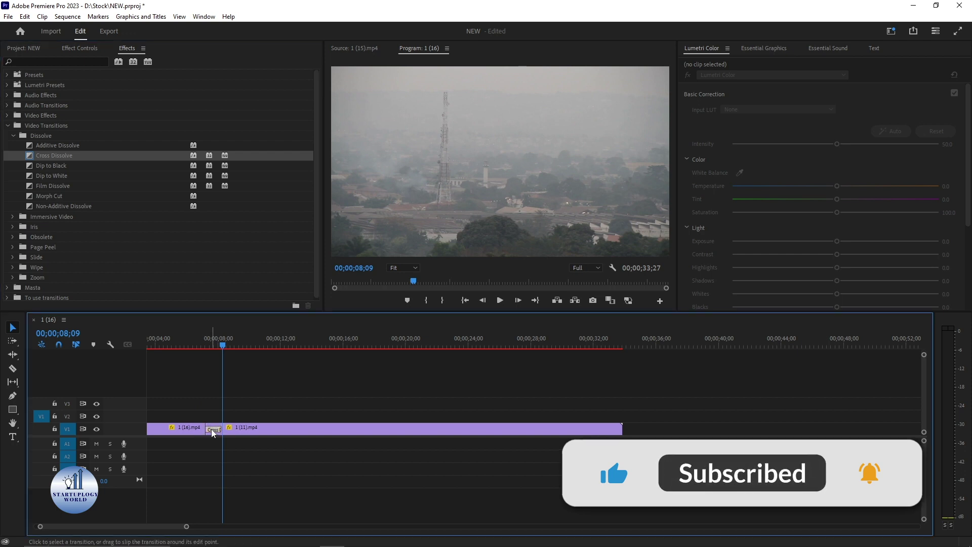
{"action": "left_click", "coordinate": [79, 48]}
{"action": "left_click_drag", "start_coordinate": [236, 91], "coordinate": [218, 94]}
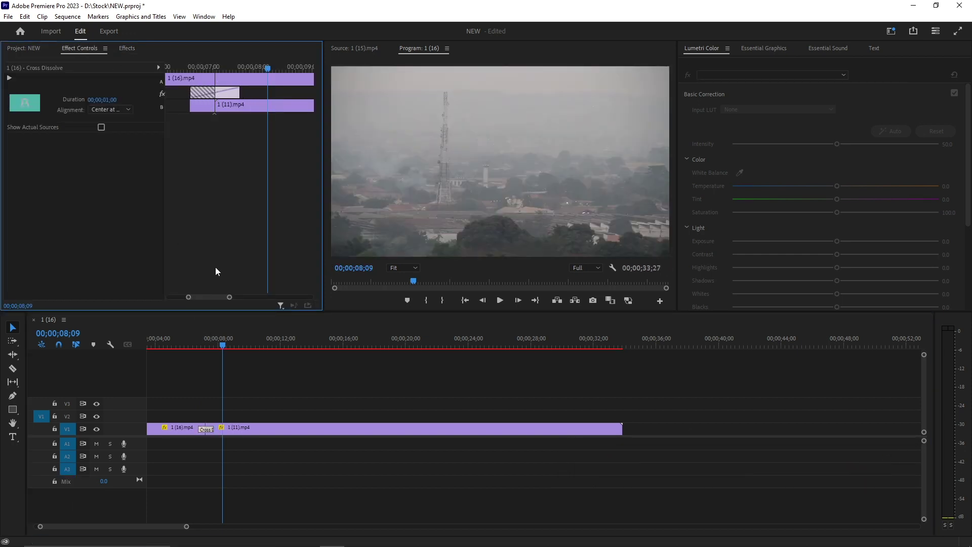
{"action": "left_click", "coordinate": [188, 337]}
{"action": "left_click", "coordinate": [246, 373]}
{"action": "key", "text": "space"}
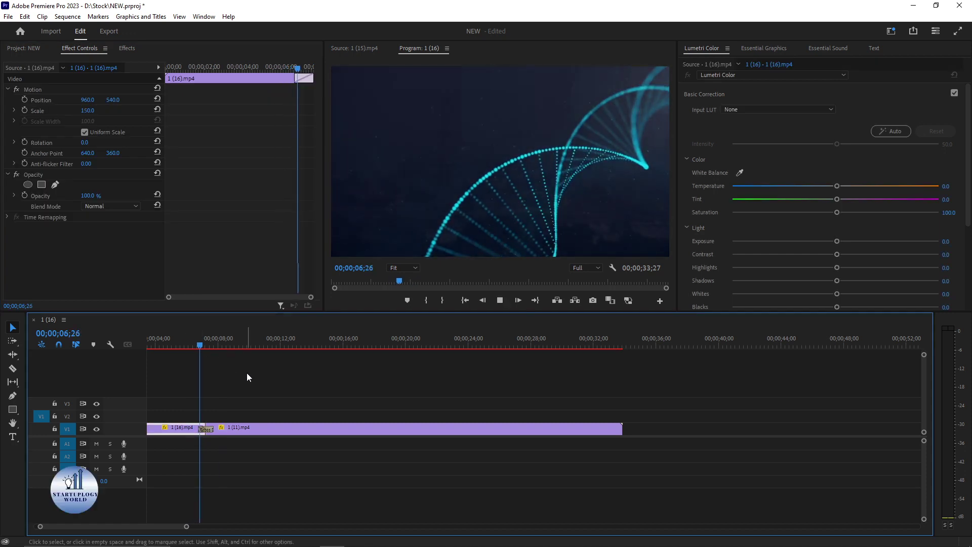
{"action": "key", "text": "space"}
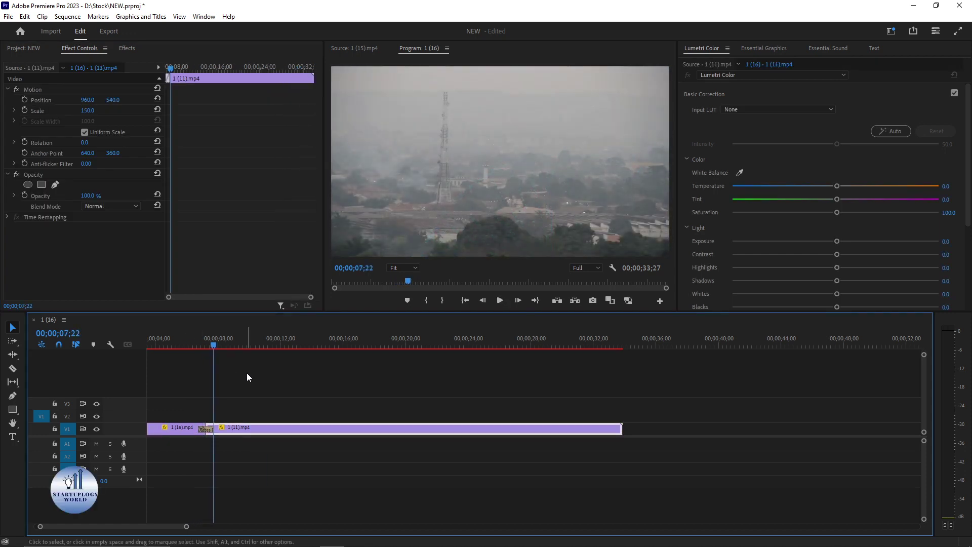
- Replace the Cross Dissolve with a CheckerBoard wipe shifted to straddle the cut between the two clips, and play through it
{"action": "left_click", "coordinate": [205, 429]}
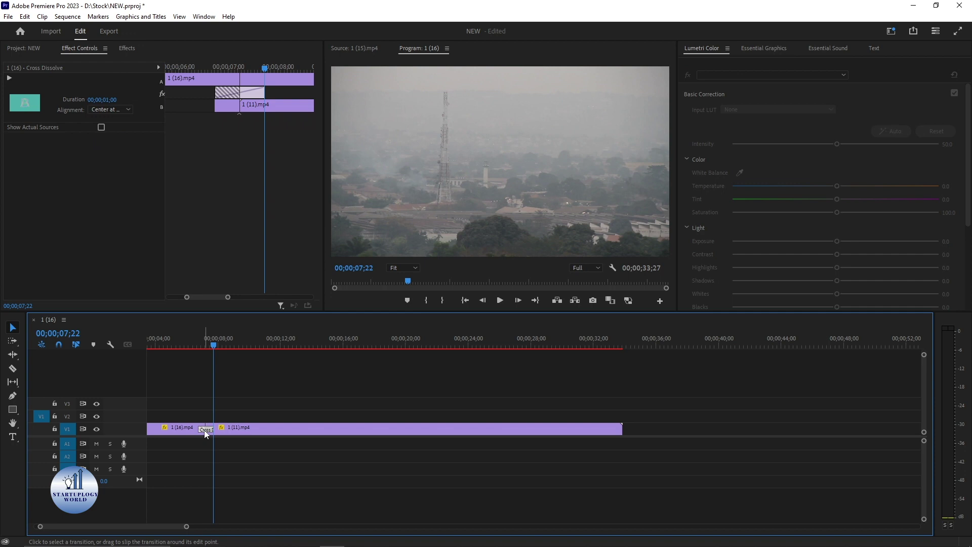
{"action": "key", "text": "Delete"}
{"action": "key", "text": "shift+7"}
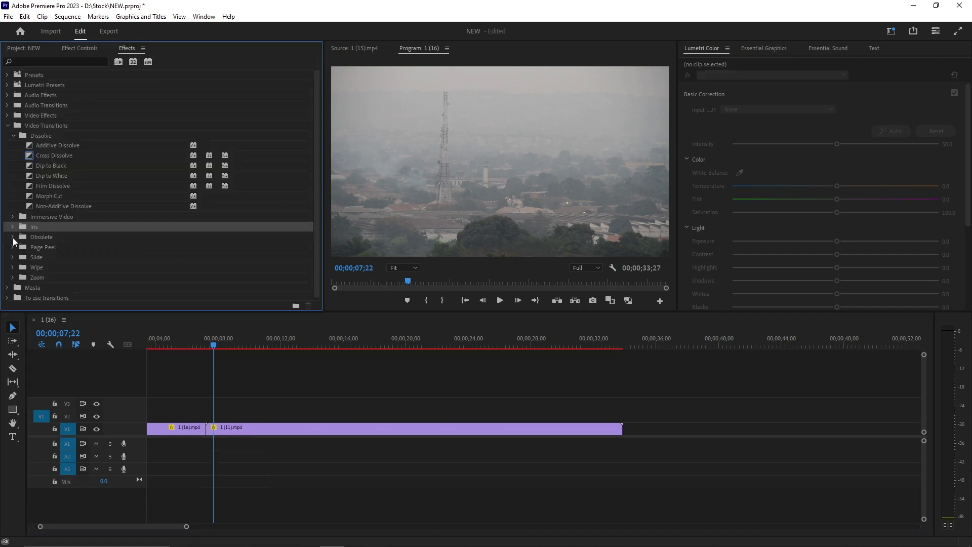
{"action": "left_click", "coordinate": [12, 268]}
{"action": "scroll", "coordinate": [56, 268], "scroll_direction": "down", "scroll_amount": 2}
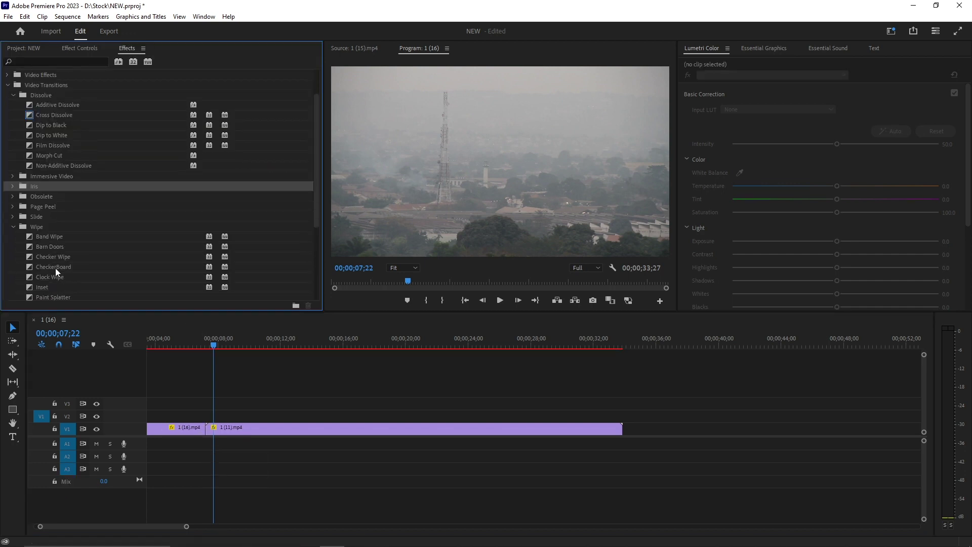
{"action": "left_click_drag", "start_coordinate": [144, 267], "coordinate": [213, 429]}
{"action": "left_click", "coordinate": [80, 48]}
{"action": "left_click_drag", "start_coordinate": [244, 98], "coordinate": [226, 98]}
{"action": "left_click", "coordinate": [199, 345]}
{"action": "key", "text": "space"}
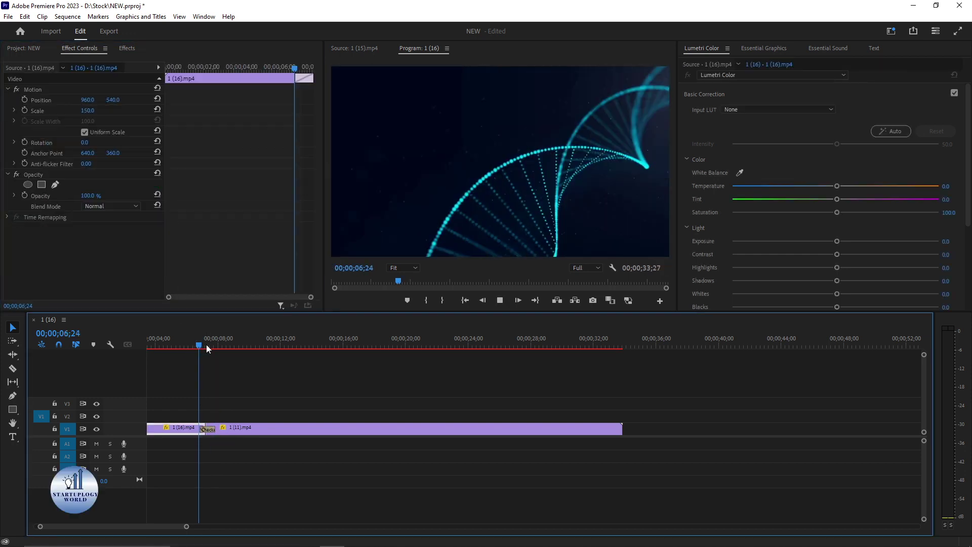
{"action": "key", "text": "space"}
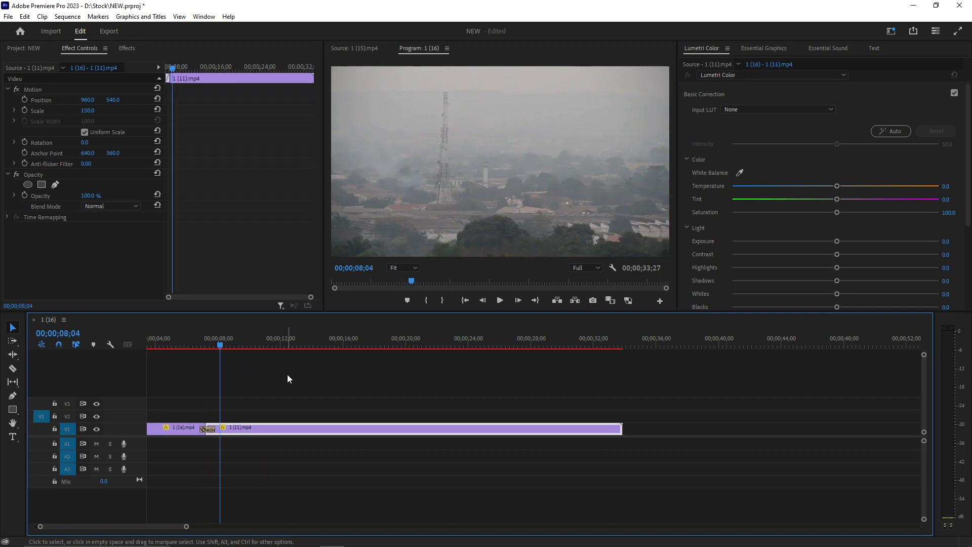
- Delete the CheckerBoard wipe at the cut and the 1 (11).mp4 clip from track V1
{"action": "left_click", "coordinate": [287, 379]}
{"action": "left_click", "coordinate": [208, 429]}
{"action": "key", "text": "Delete"}
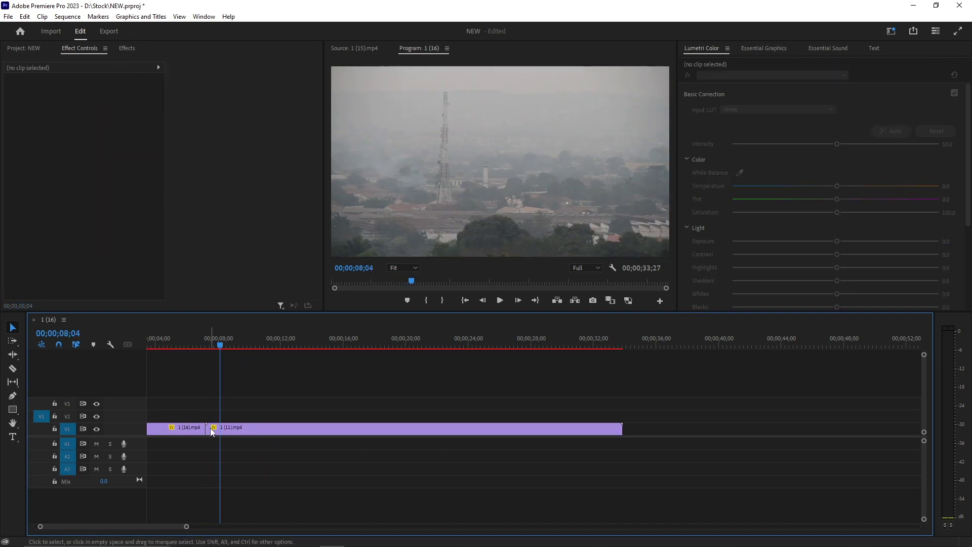
{"action": "left_click", "coordinate": [215, 429]}
{"action": "key", "text": "Delete"}
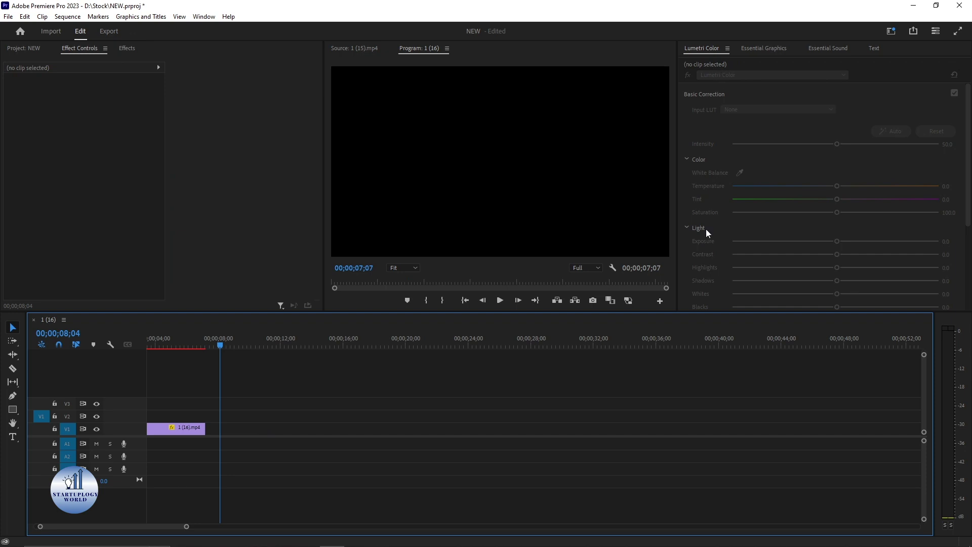
- Place the Bold Image Caption template on track V2 at the sequence start, above 1 (16).mp4, and preview it
{"action": "left_click", "coordinate": [752, 47]}
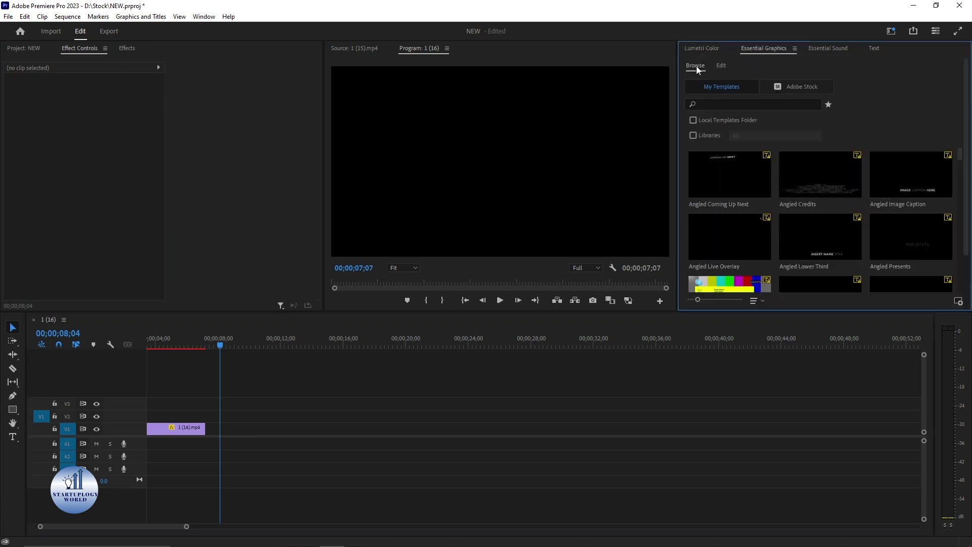
{"action": "left_click_drag", "start_coordinate": [960, 154], "coordinate": [963, 172]}
{"action": "scroll", "coordinate": [964, 172], "scroll_direction": "down", "scroll_amount": 1}
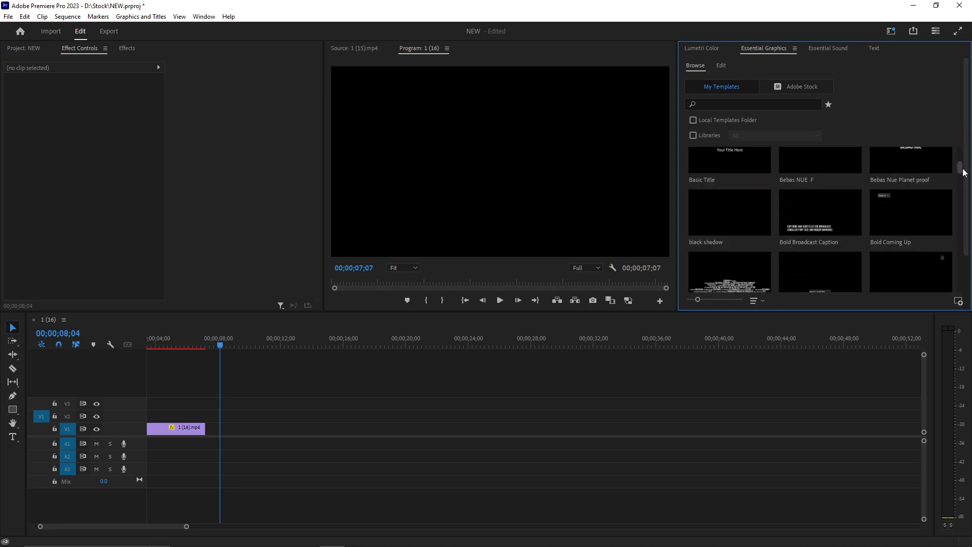
{"action": "scroll", "coordinate": [964, 172], "scroll_direction": "down", "scroll_amount": 1}
{"action": "left_click_drag", "start_coordinate": [818, 235], "coordinate": [153, 415]}
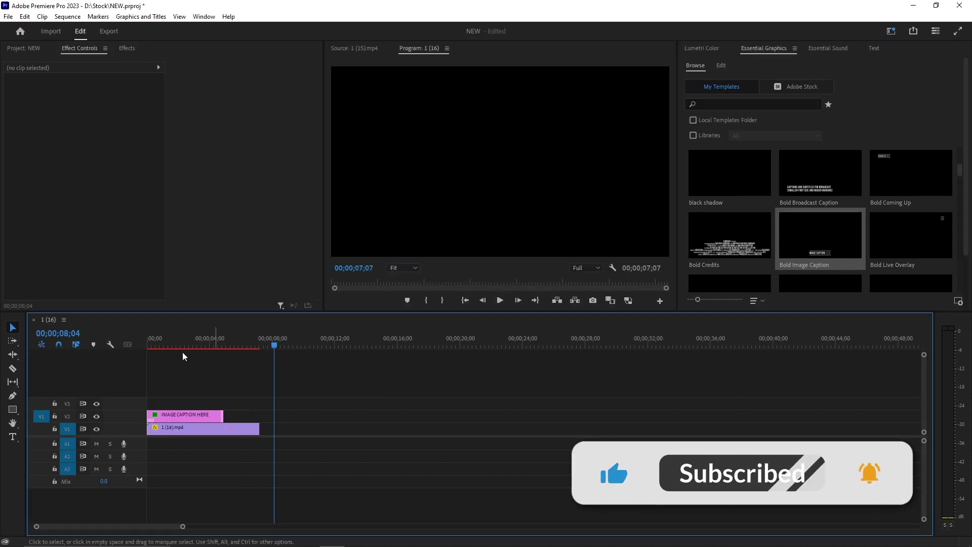
{"action": "key", "text": "Home"}
{"action": "key", "text": "space"}
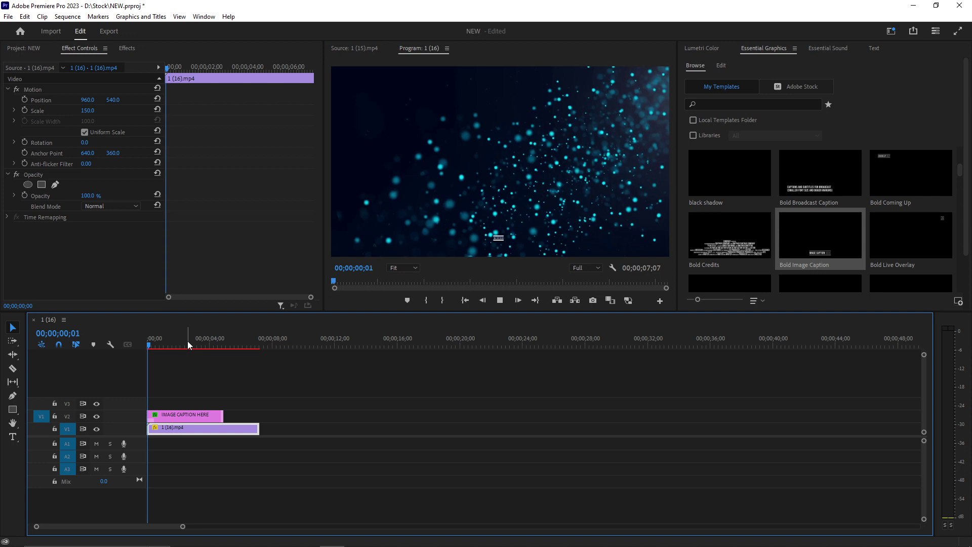
{"action": "key", "text": "space"}
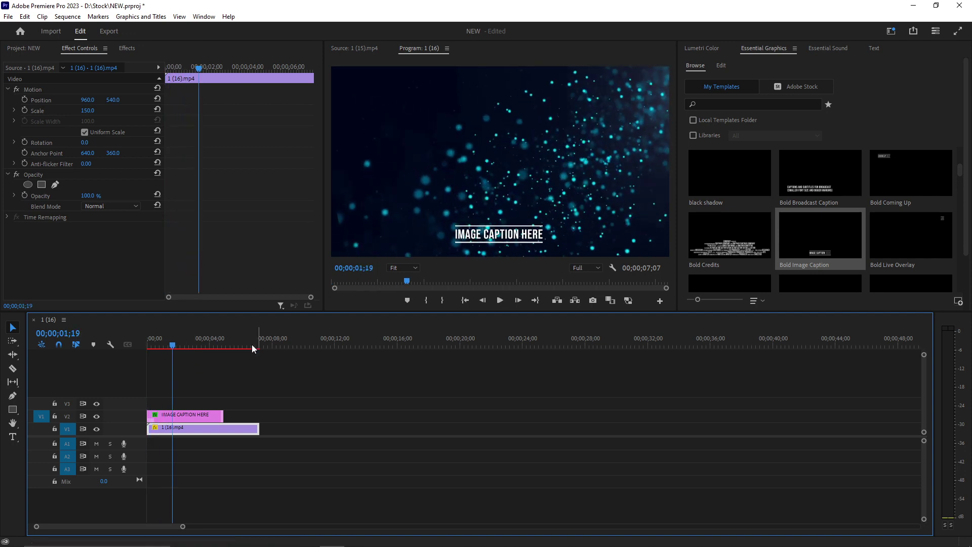
- Replace the IMAGE CAPTION HERE text of the caption graphic with TEXT and play it from the start
{"action": "left_click", "coordinate": [206, 415]}
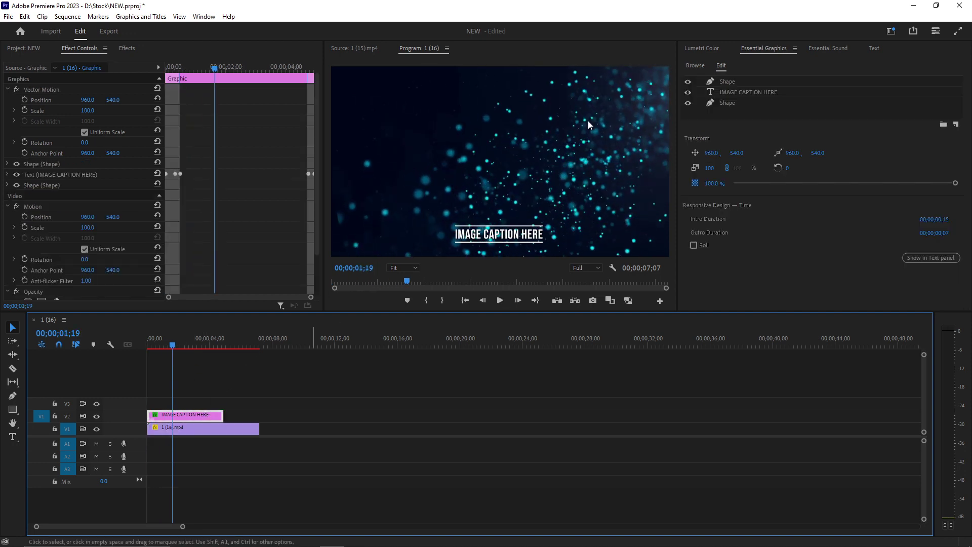
{"action": "left_click", "coordinate": [737, 92]}
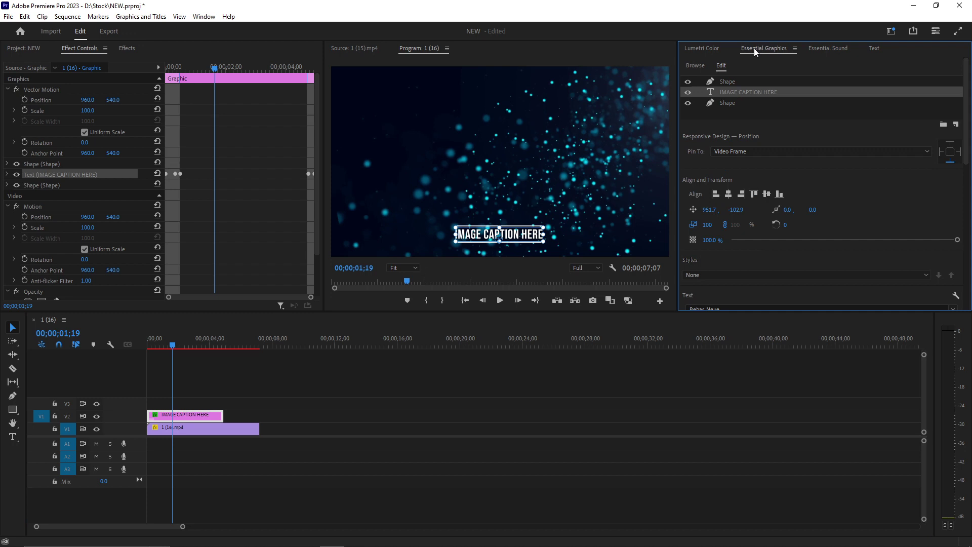
{"action": "left_click", "coordinate": [204, 17]}
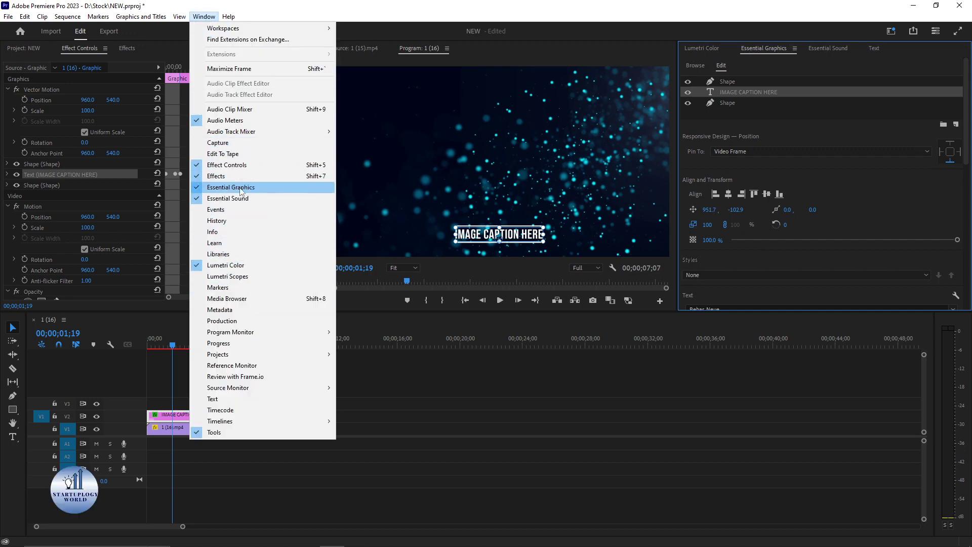
{"action": "left_click", "coordinate": [277, 188]}
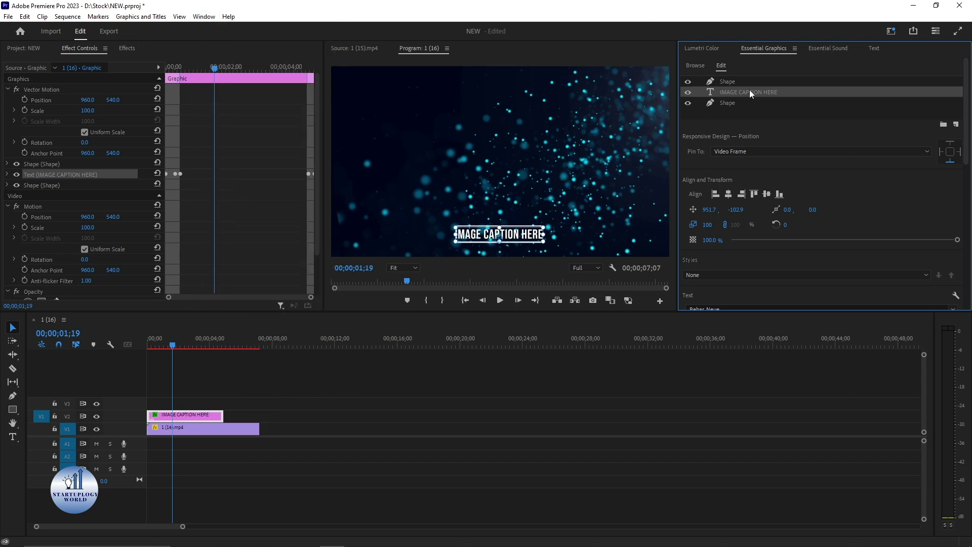
{"action": "double_click", "coordinate": [485, 237]}
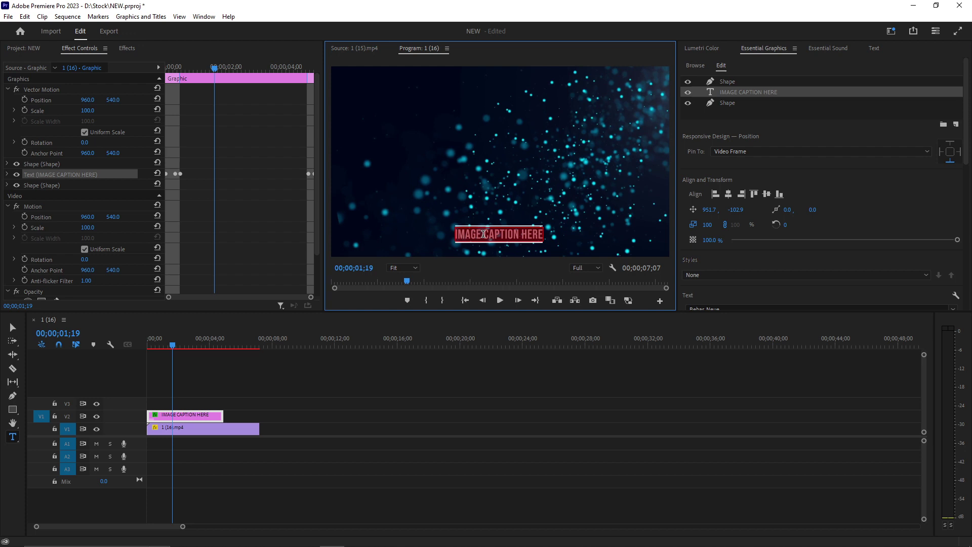
{"action": "type", "text": "TE"}
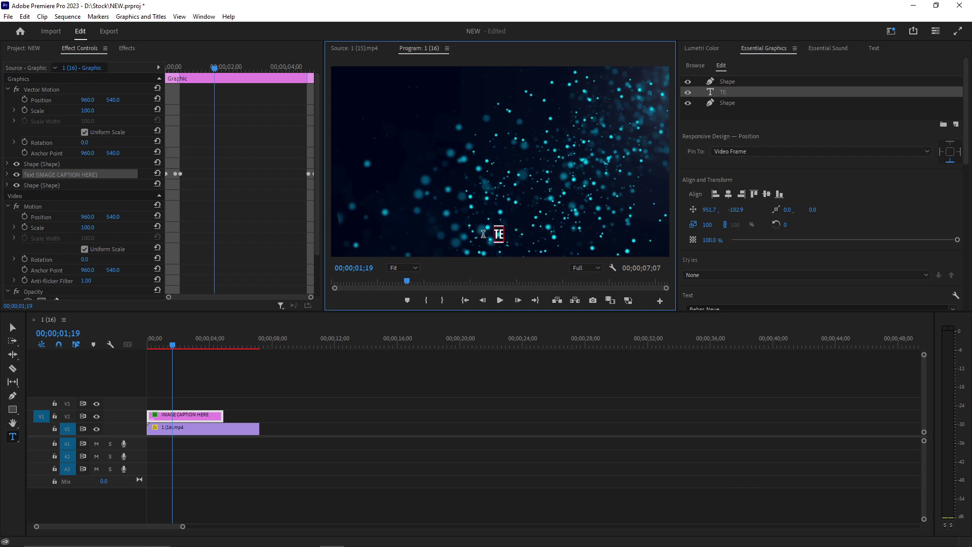
{"action": "type", "text": "XT"}
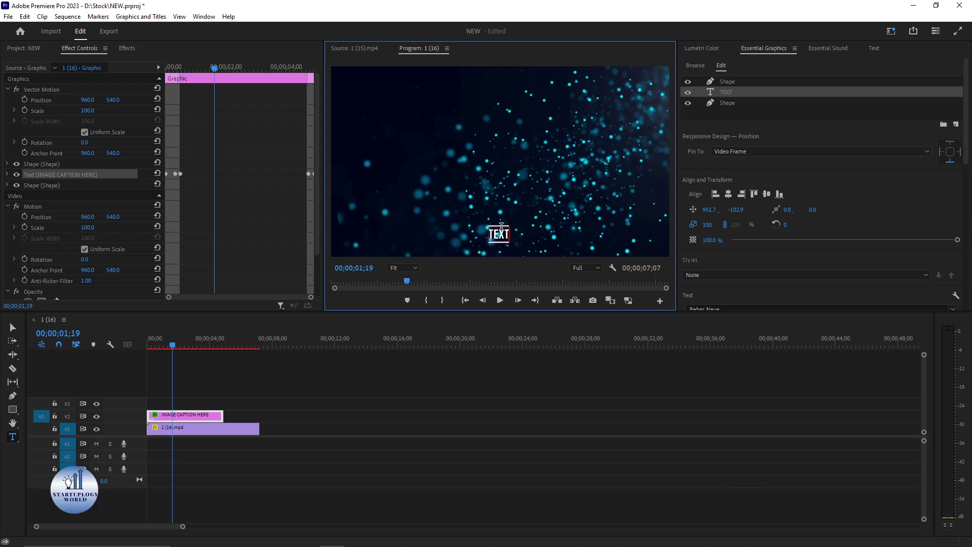
{"action": "left_click_drag", "start_coordinate": [172, 338], "coordinate": [120, 353]}
{"action": "key", "text": "space"}
{"action": "key", "text": "space"}
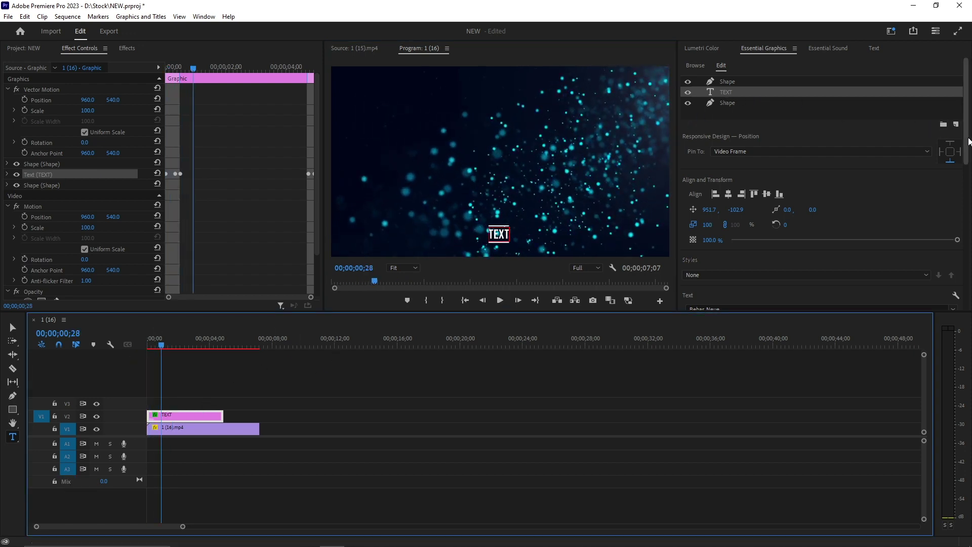
- Apply a red fill to the caption's TEXT layer and play the title from the start of the sequence
{"action": "scroll", "coordinate": [966, 141], "scroll_direction": "down", "scroll_amount": 5}
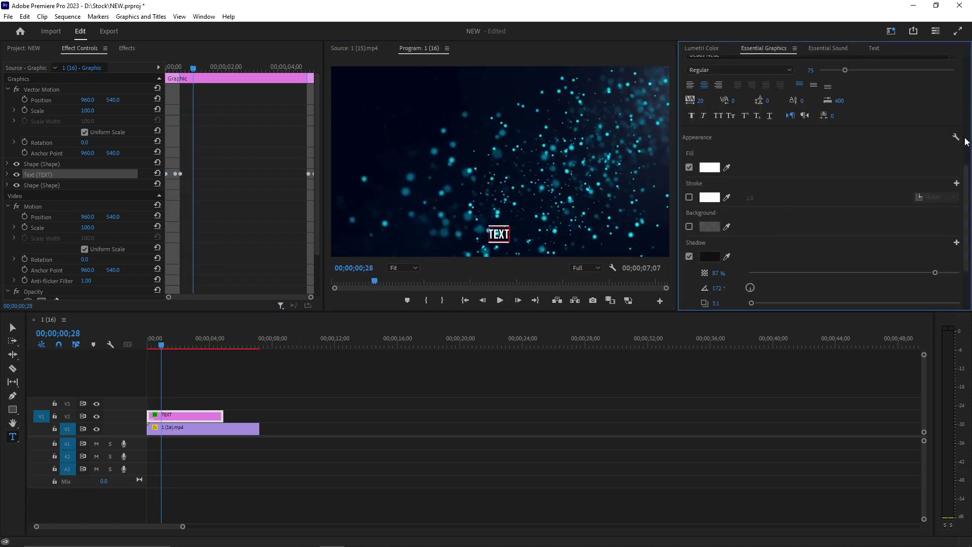
{"action": "left_click", "coordinate": [709, 167]}
{"action": "left_click", "coordinate": [413, 247]}
{"action": "left_click", "coordinate": [487, 335]}
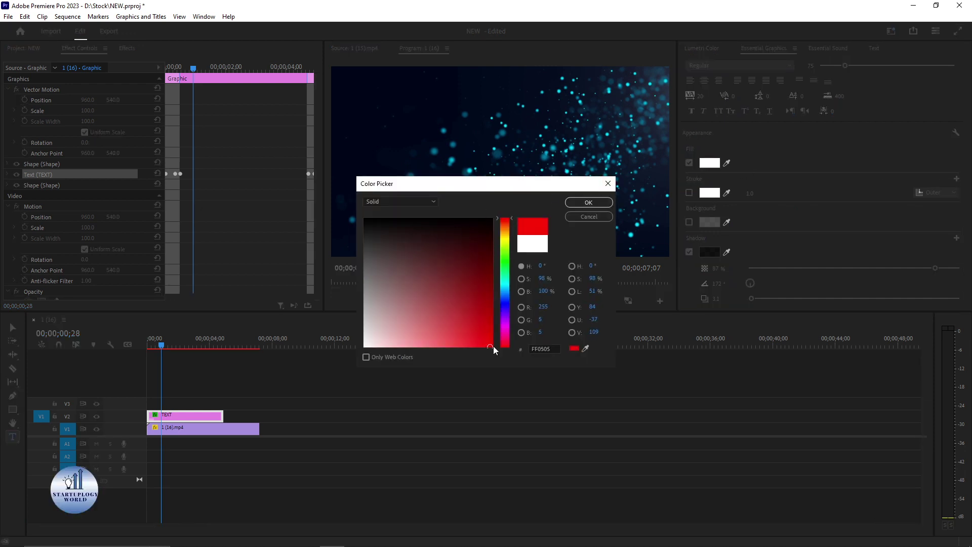
{"action": "left_click", "coordinate": [588, 202]}
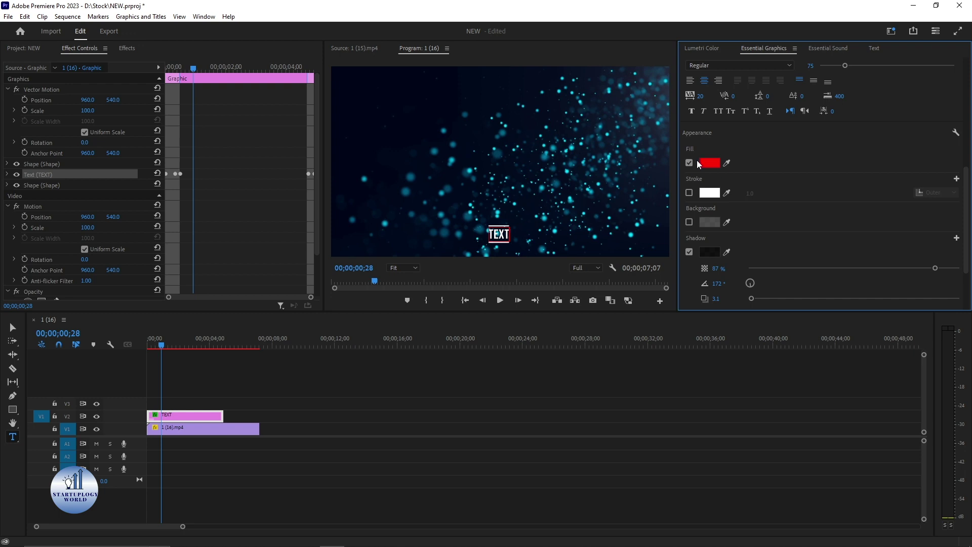
{"action": "left_click", "coordinate": [491, 241]}
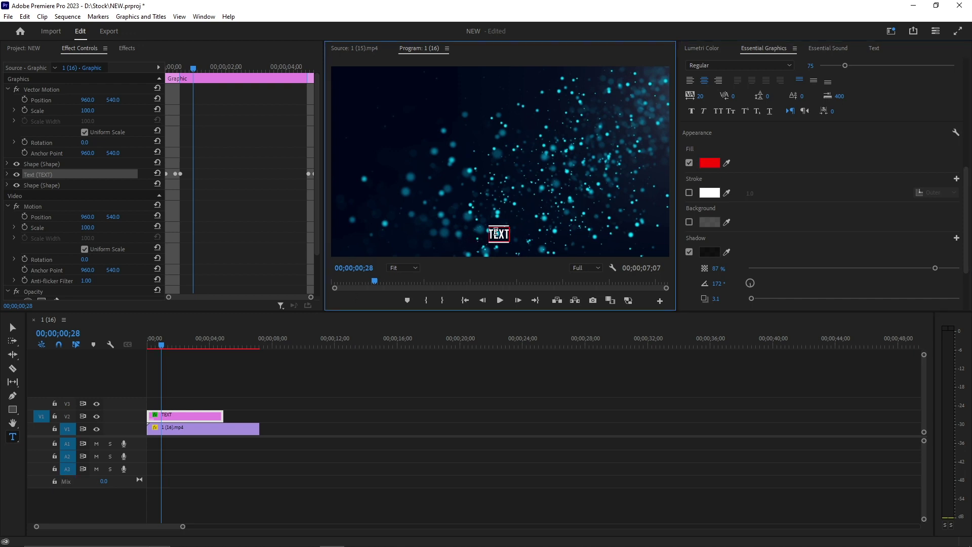
{"action": "left_click", "coordinate": [710, 163]}
{"action": "left_click", "coordinate": [502, 344]}
{"action": "left_click", "coordinate": [583, 201]}
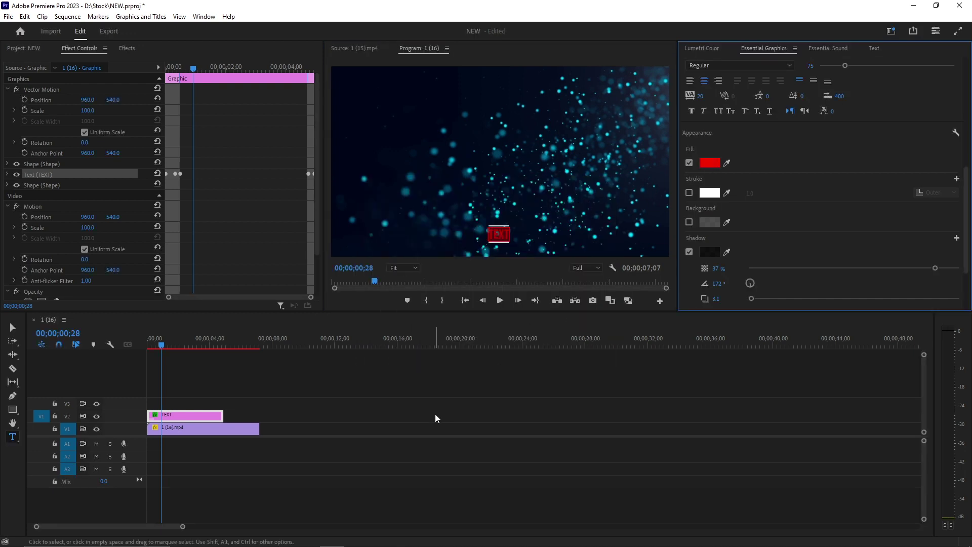
{"action": "left_click", "coordinate": [435, 418]}
{"action": "left_click", "coordinate": [147, 345]}
{"action": "key", "text": "space"}
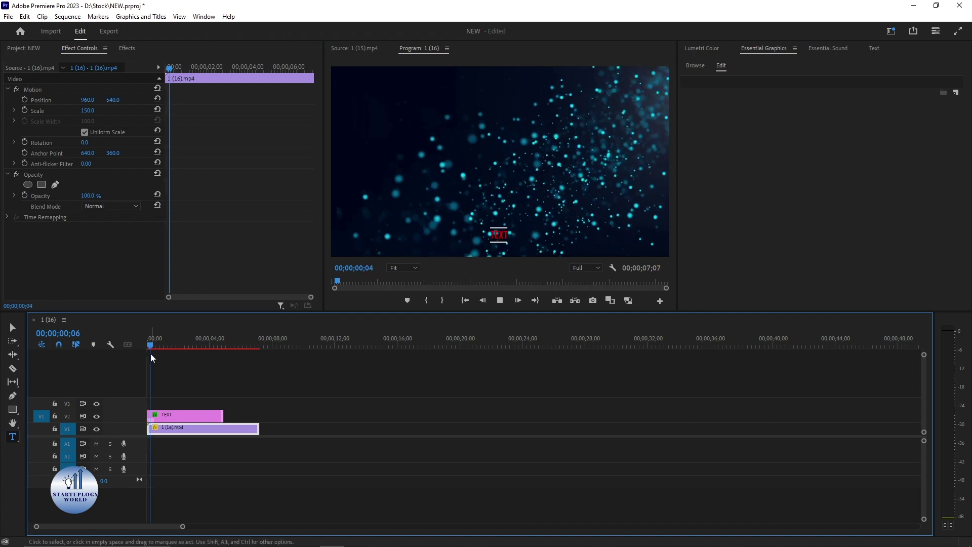
{"action": "key", "text": "space"}
- Delete the TEXT caption from V2 and add a new TEMPLATE text layer in the lower middle of the frame
{"action": "left_click", "coordinate": [194, 413]}
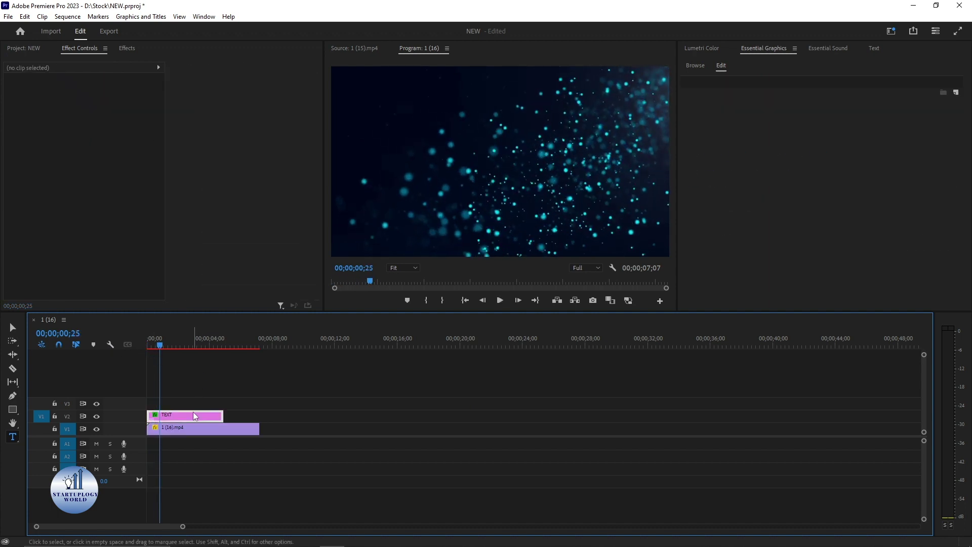
{"action": "key", "text": "Delete"}
{"action": "left_click", "coordinate": [13, 437]}
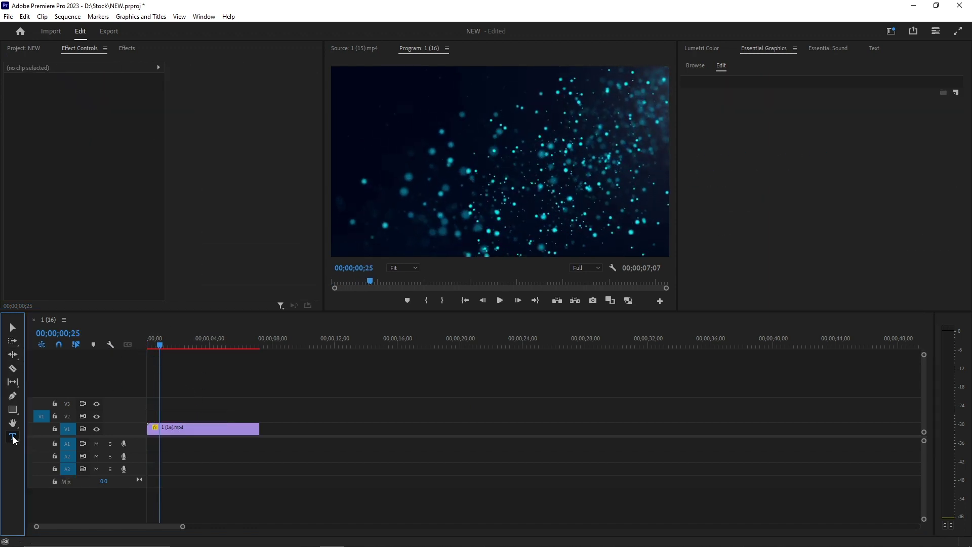
{"action": "left_click", "coordinate": [454, 223]}
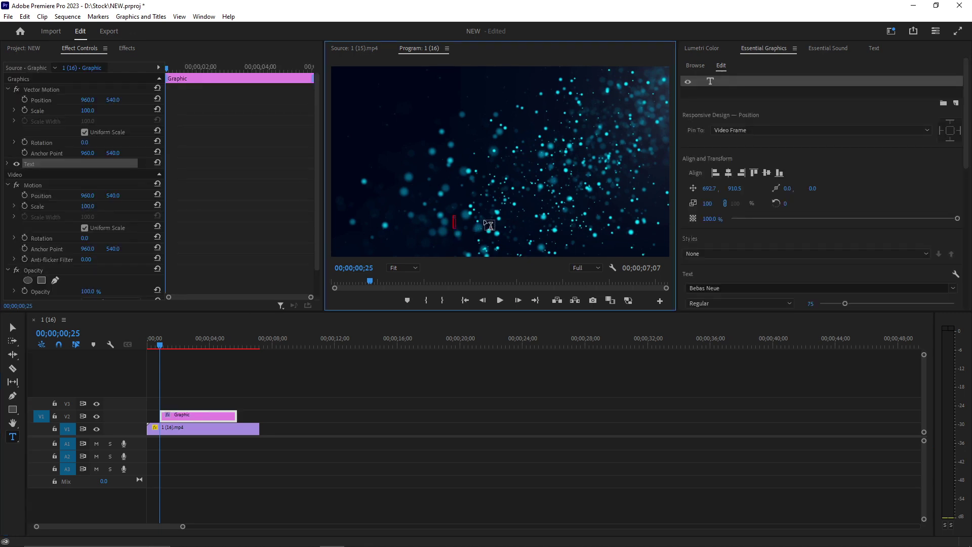
{"action": "type", "text": "TEMPLATE"}
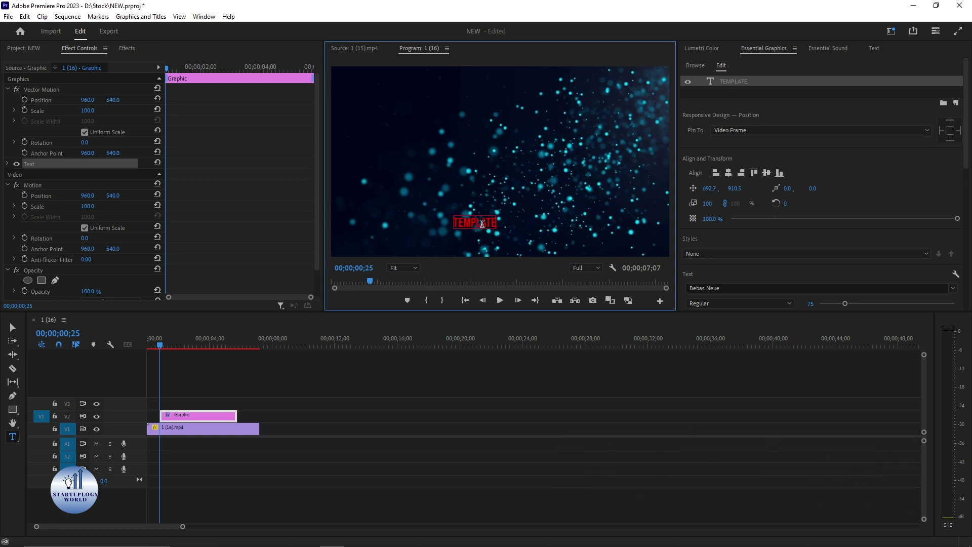
- Centre the TEMPLATE text horizontally, lower it to a vertical position of 989.5 and scale it to 139
{"action": "left_click", "coordinate": [728, 173]}
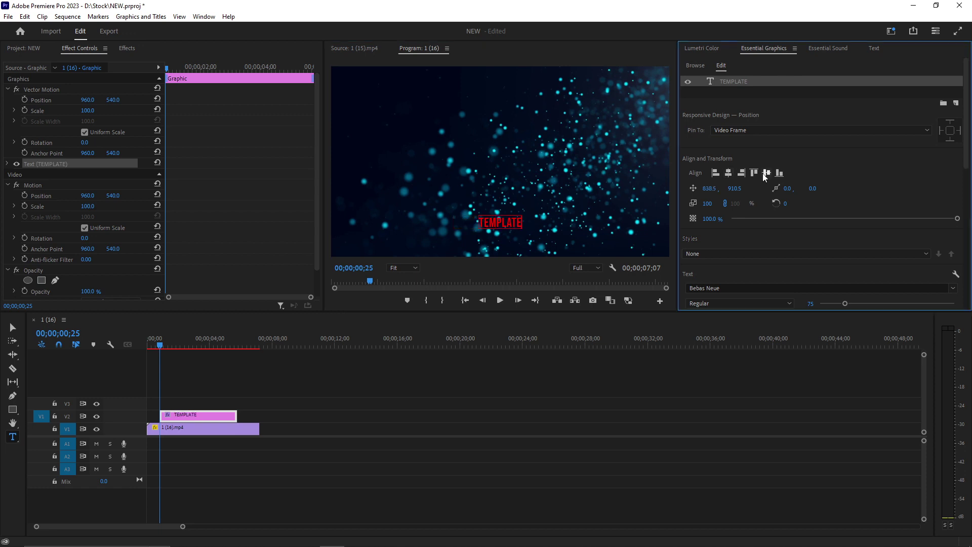
{"action": "scroll", "coordinate": [742, 211], "scroll_direction": "down", "scroll_amount": 2}
{"action": "left_click", "coordinate": [705, 289]}
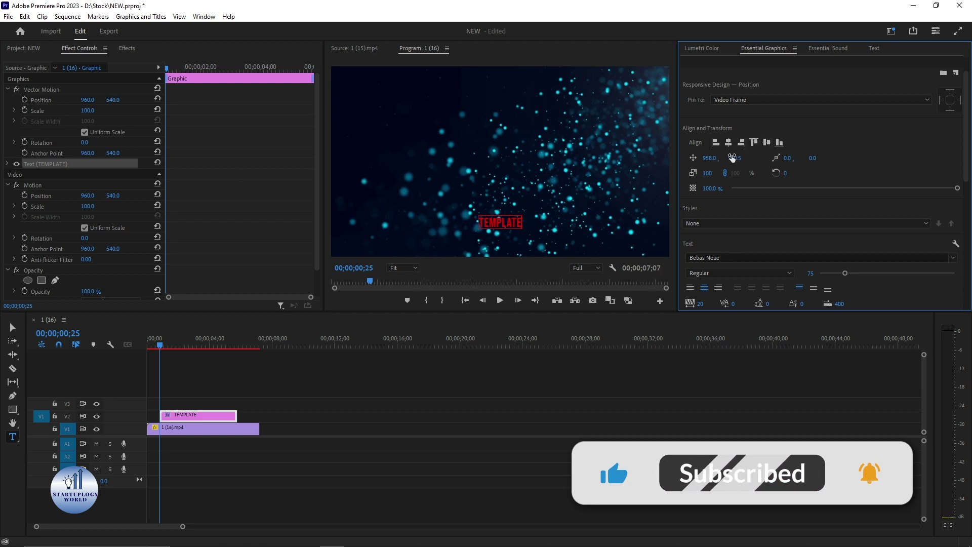
{"action": "left_click_drag", "start_coordinate": [496, 221], "coordinate": [496, 235]}
{"action": "left_click_drag", "start_coordinate": [715, 176], "coordinate": [735, 175]}
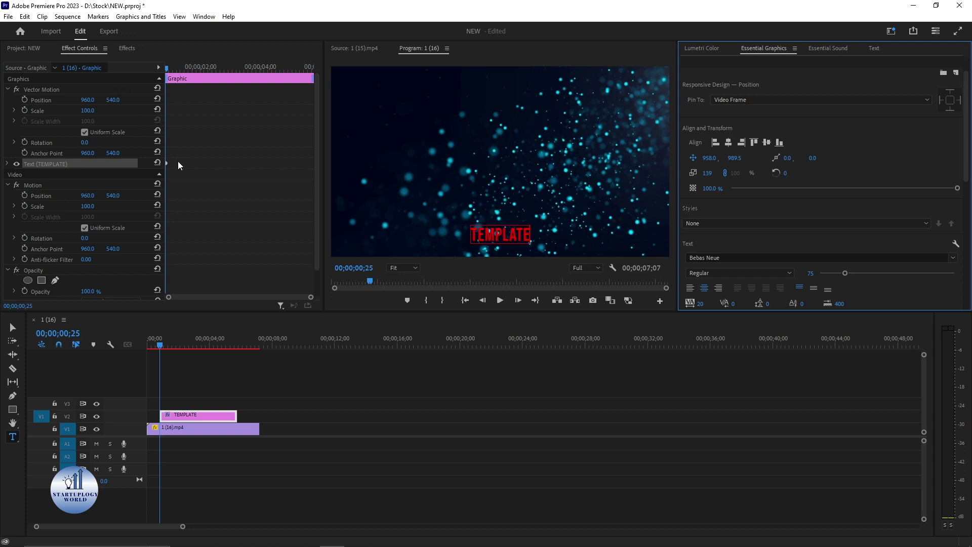
- Keyframe the TEMPLATE text's Position from 958.0, 1181.5 at its start to 958.0, 984.5 at 00;00;01;13, and play the animation
{"action": "left_click", "coordinate": [8, 164]}
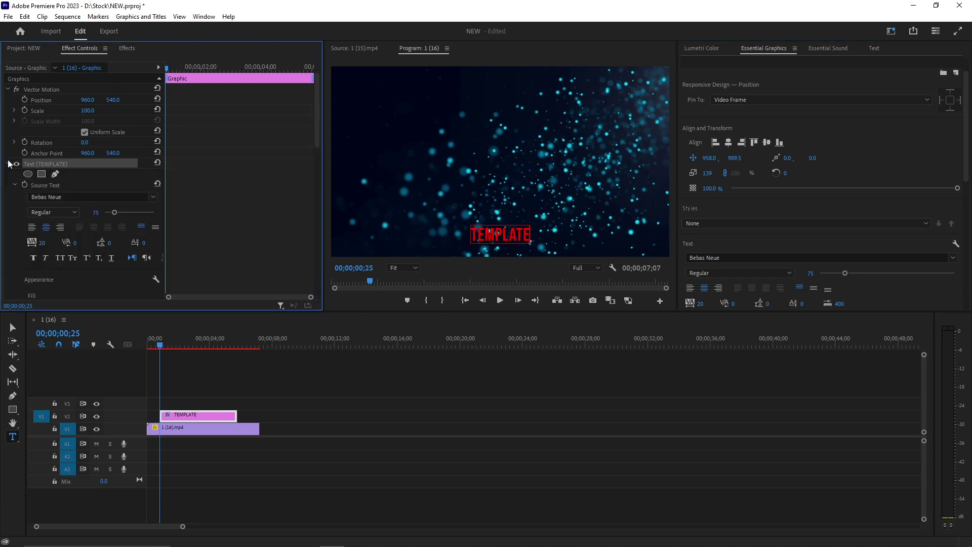
{"action": "left_click_drag", "start_coordinate": [316, 141], "coordinate": [296, 248]}
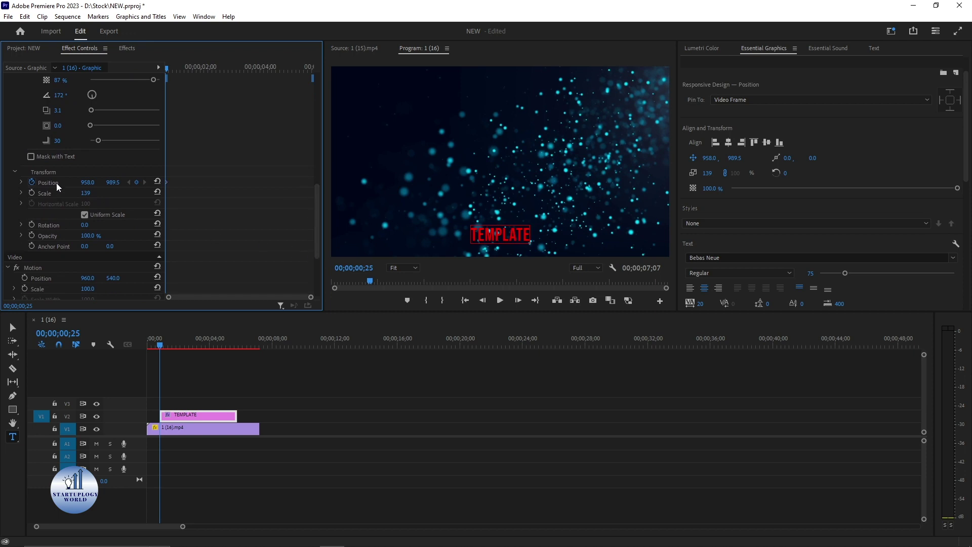
{"action": "left_click_drag", "start_coordinate": [107, 183], "coordinate": [185, 183]}
{"action": "left_click", "coordinate": [184, 69]}
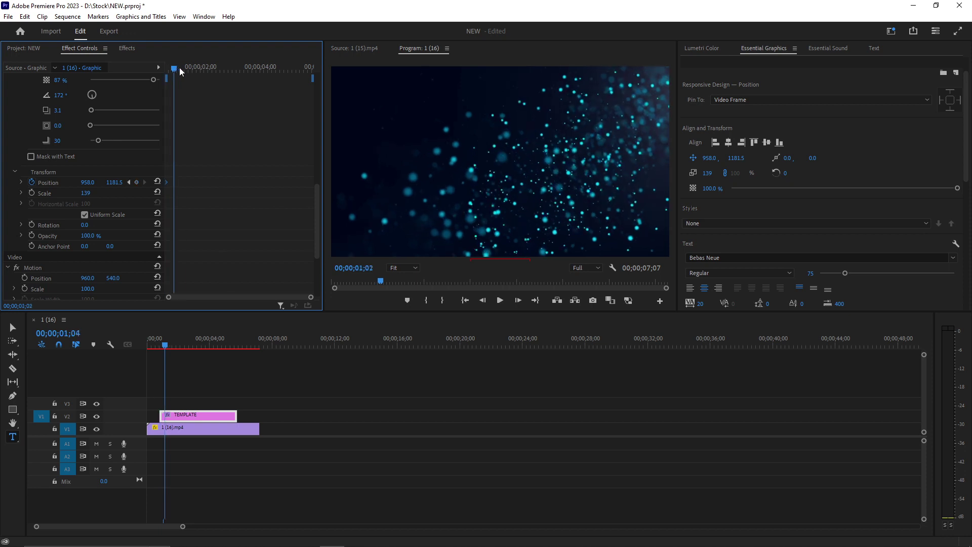
{"action": "left_click", "coordinate": [86, 182]}
{"action": "key", "text": "Return"}
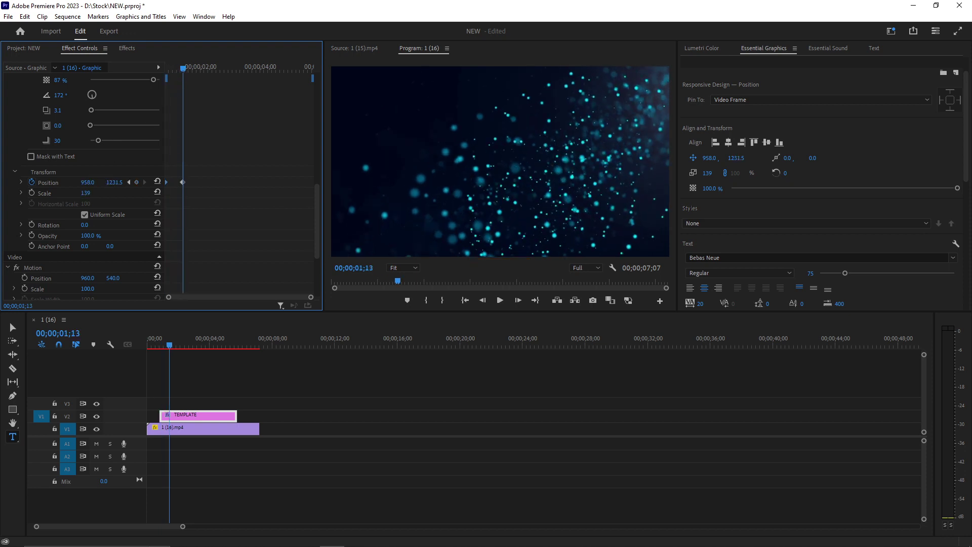
{"action": "left_click_drag", "start_coordinate": [114, 183], "coordinate": [109, 182]}
{"action": "left_click", "coordinate": [155, 346]}
{"action": "key", "text": "space"}
{"action": "key", "text": "space"}
- Smooth the TEMPLATE text's Position animation by reshaping its velocity curve at the second keyframe, and play it back
{"action": "left_click", "coordinate": [189, 414]}
{"action": "scroll", "coordinate": [102, 180], "scroll_direction": "down", "scroll_amount": 5}
{"action": "left_click_drag", "start_coordinate": [313, 164], "coordinate": [318, 200]}
{"action": "left_click", "coordinate": [51, 291]}
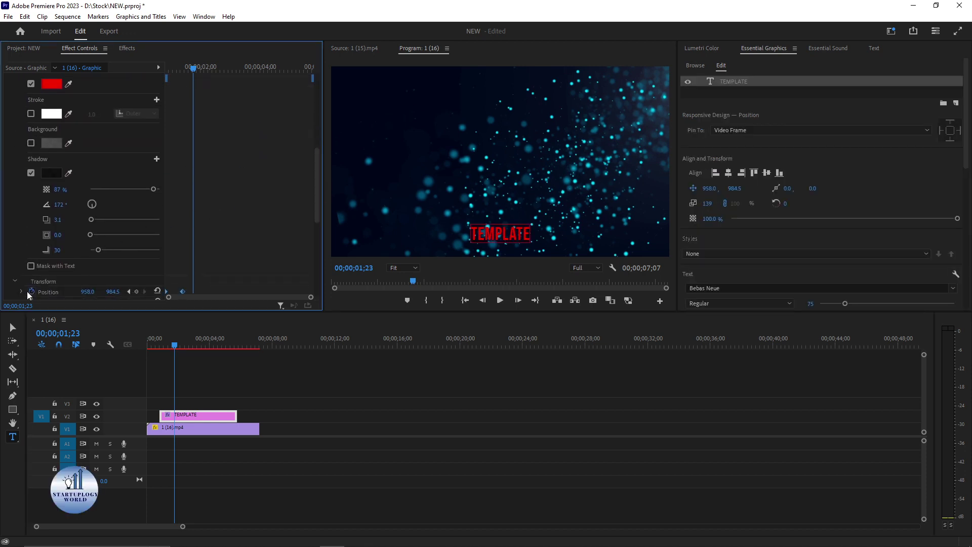
{"action": "left_click_drag", "start_coordinate": [315, 195], "coordinate": [317, 223]}
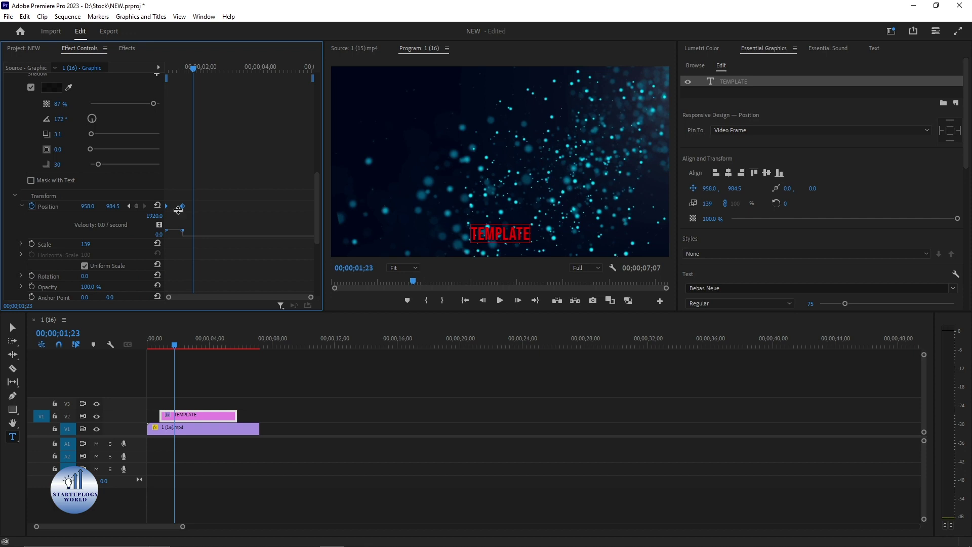
{"action": "left_click_drag", "start_coordinate": [179, 237], "coordinate": [174, 243]}
{"action": "left_click", "coordinate": [160, 348]}
{"action": "key", "text": "space"}
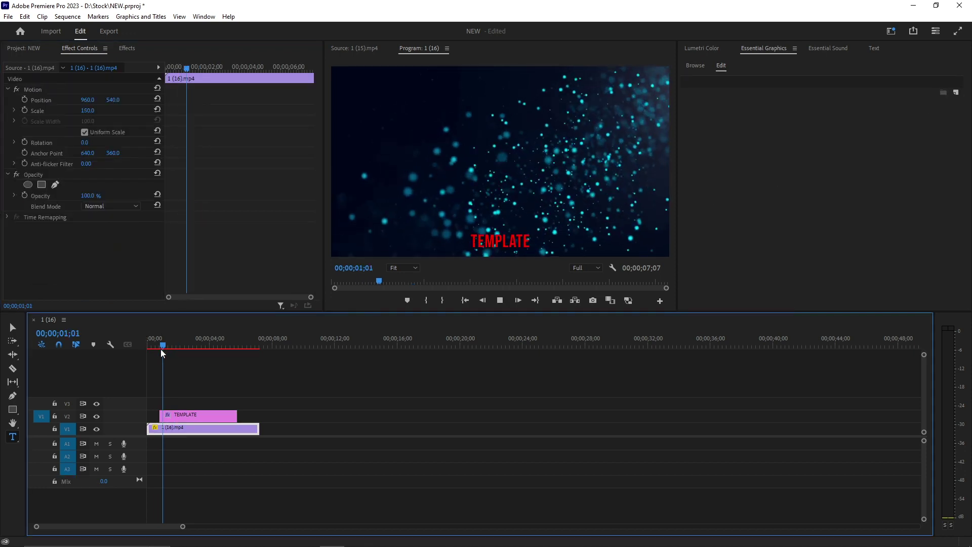
- Export the TEMPLATE graphic on V2 as a Motion Graphics template named TEMP in the Local Templates Folder
{"action": "key", "text": "space"}
{"action": "left_click", "coordinate": [208, 417]}
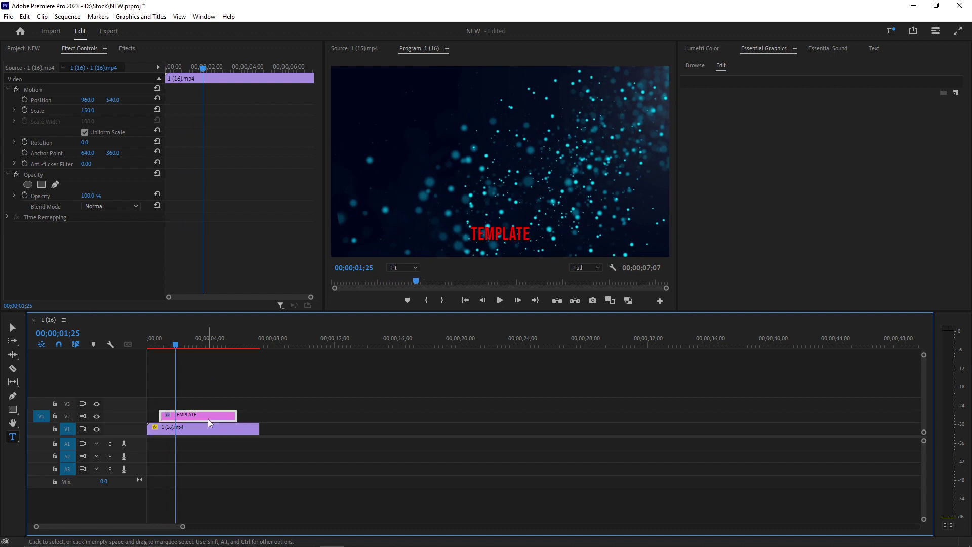
{"action": "right_click", "coordinate": [208, 415]}
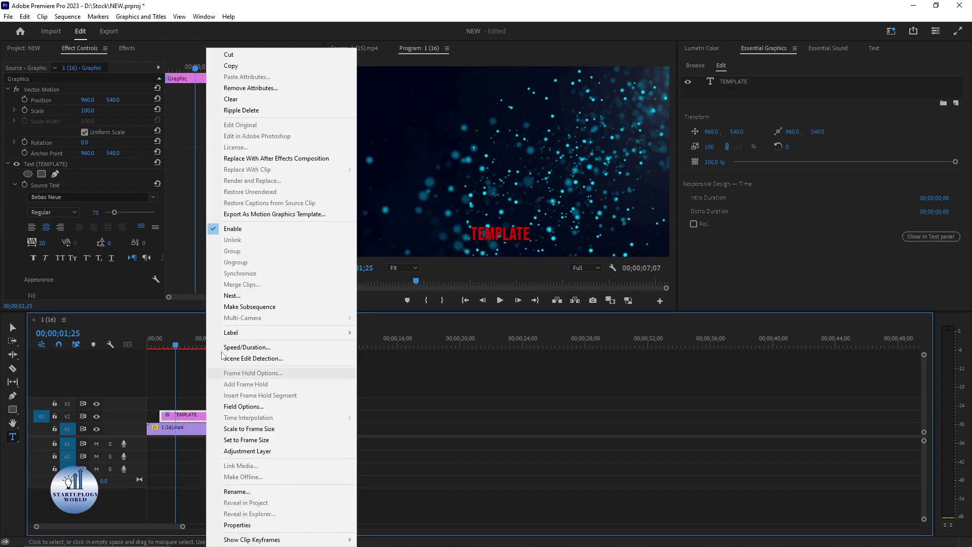
{"action": "left_click", "coordinate": [277, 214]}
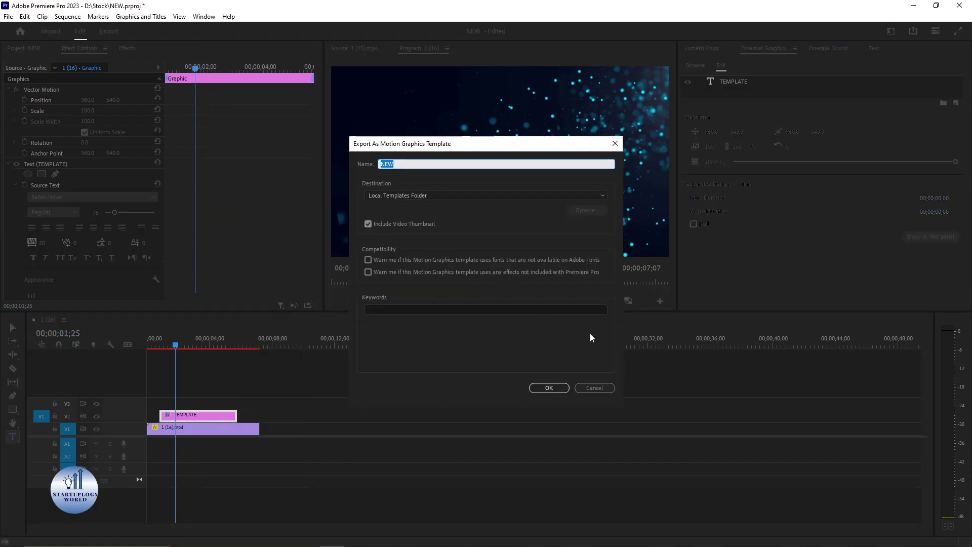
{"action": "left_click", "coordinate": [395, 165]}
{"action": "key", "text": "BackSpace"}
{"action": "key", "text": "BackSpace"}
{"action": "key", "text": "BackSpace"}
{"action": "type", "text": "TEMP"}
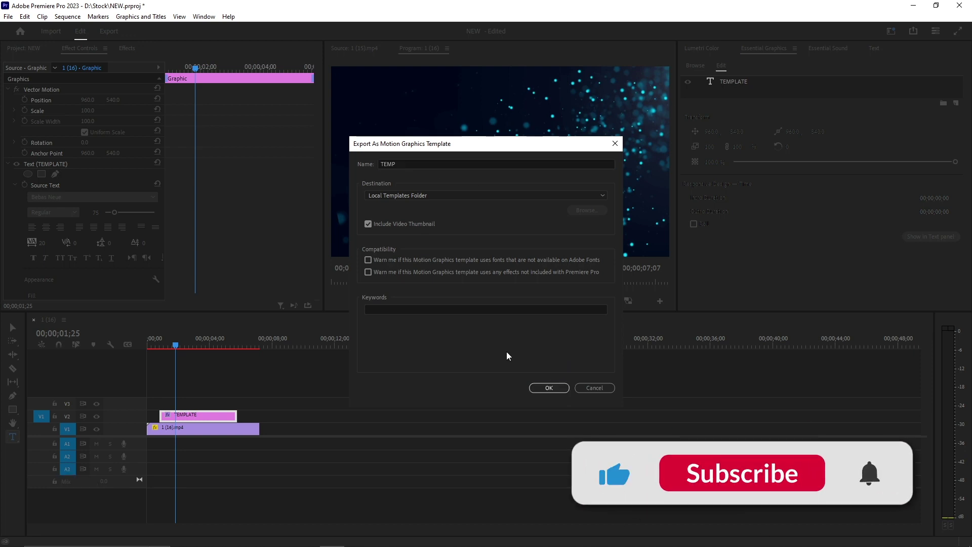
{"action": "left_click", "coordinate": [544, 389]}
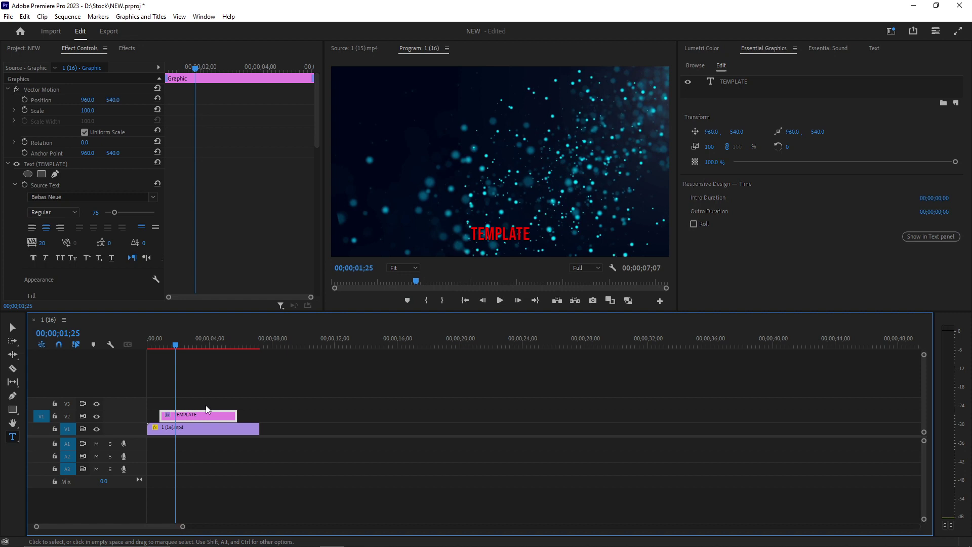
- Replace the TEMPLATE clip on V2 with the saved TEMP template, found by searching "temp", starting at 00;00;01;25, and play it
{"action": "key", "text": "Delete"}
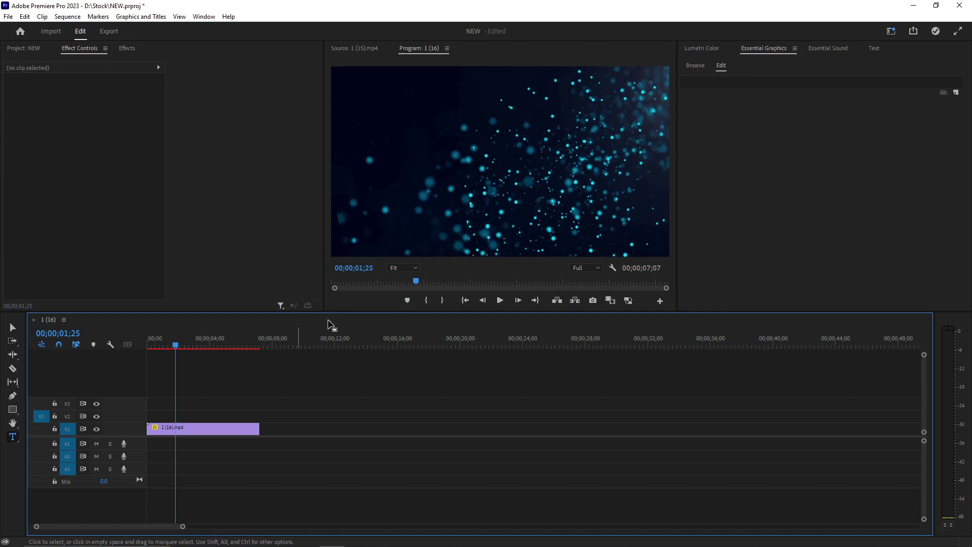
{"action": "left_click", "coordinate": [695, 65]}
{"action": "left_click", "coordinate": [721, 103]}
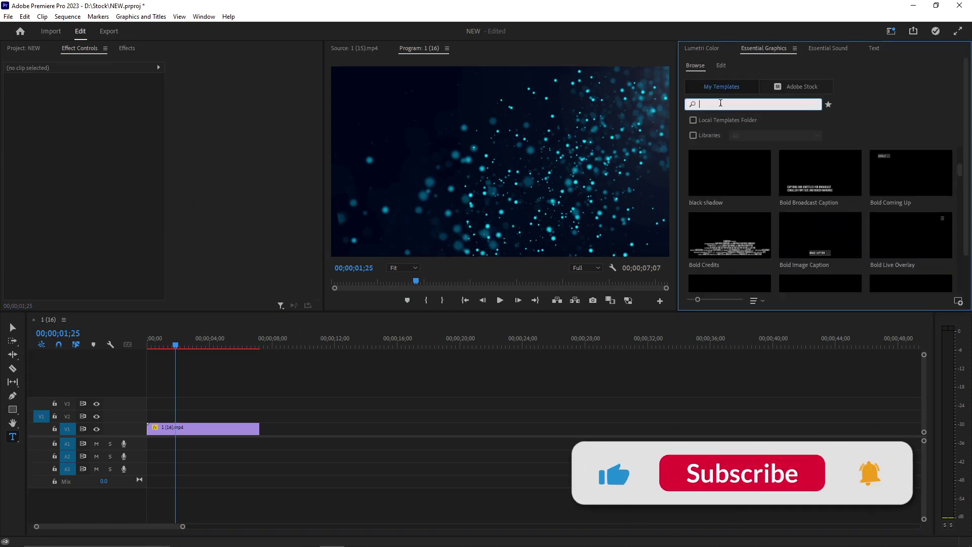
{"action": "type", "text": "temp"}
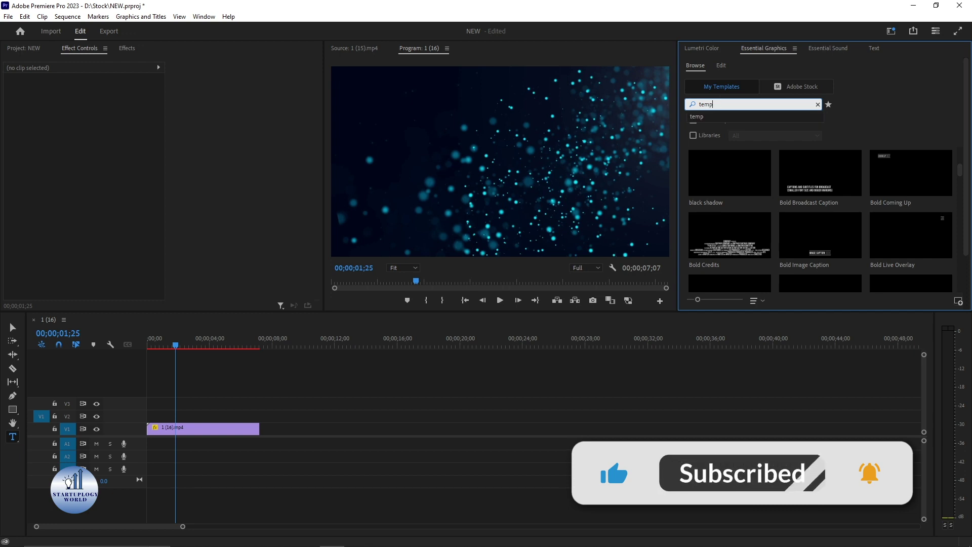
{"action": "key", "text": "Return"}
{"action": "left_click_drag", "start_coordinate": [671, 181], "coordinate": [178, 412]}
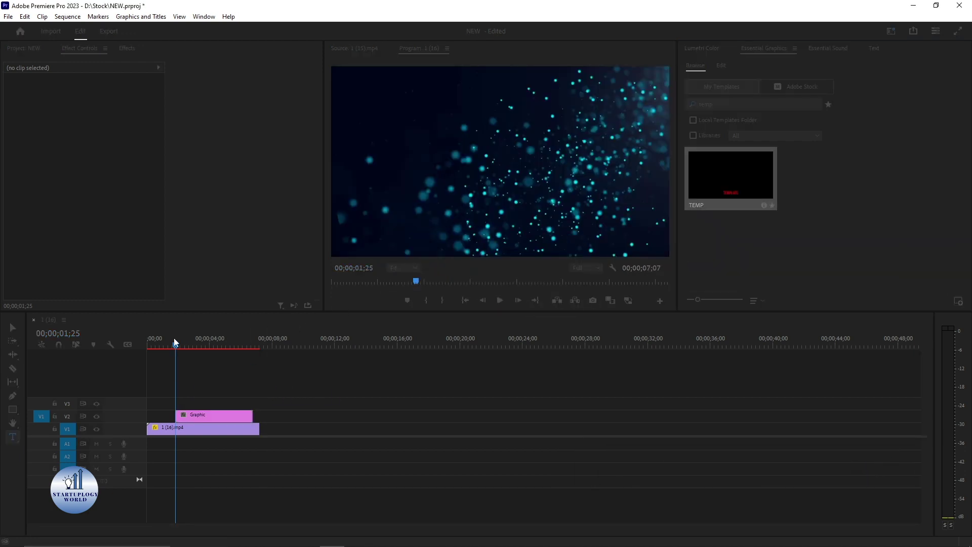
{"action": "key", "text": "space"}
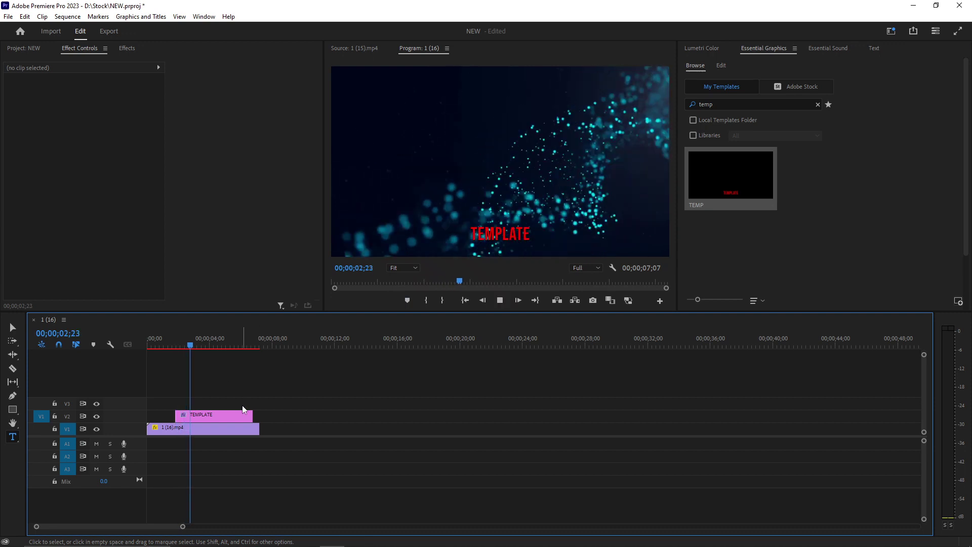
- Change the wording of the inserted template's text layer to EDIT
{"action": "left_click", "coordinate": [227, 416]}
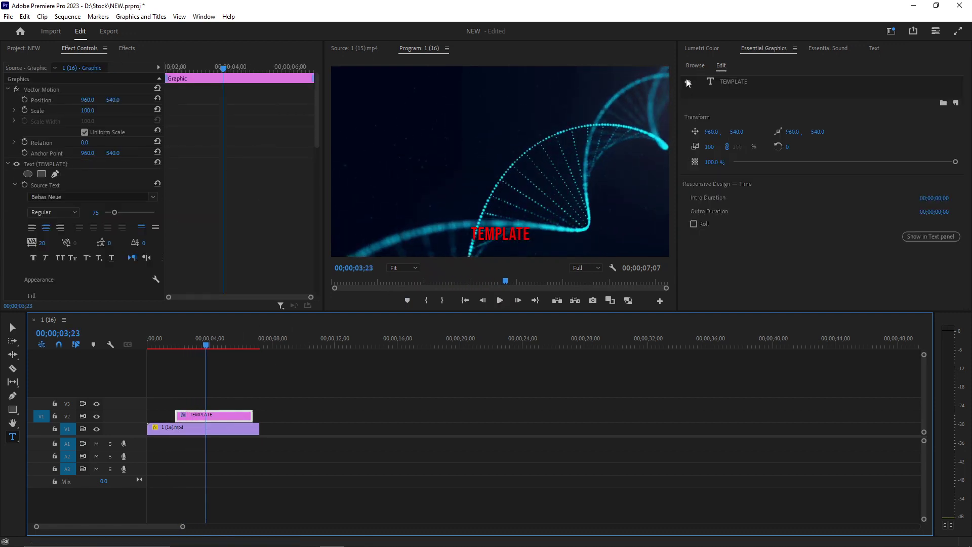
{"action": "left_click", "coordinate": [738, 83]}
{"action": "double_click", "coordinate": [479, 236]}
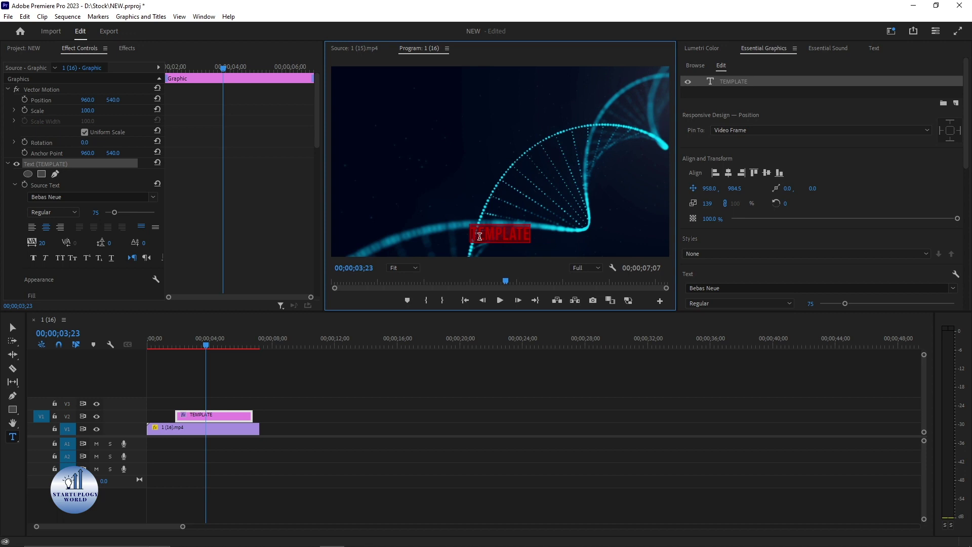
{"action": "type", "text": "ED"}
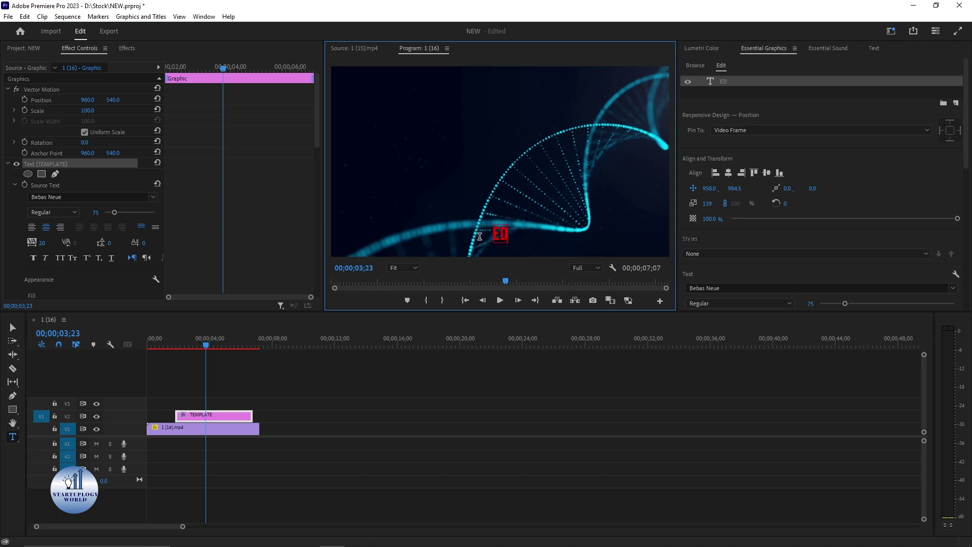
{"action": "type", "text": "IT"}
- Set the EDIT text's fill colour to white (FFFFFF) and play the title animation from just before its start
{"action": "left_click", "coordinate": [966, 142]}
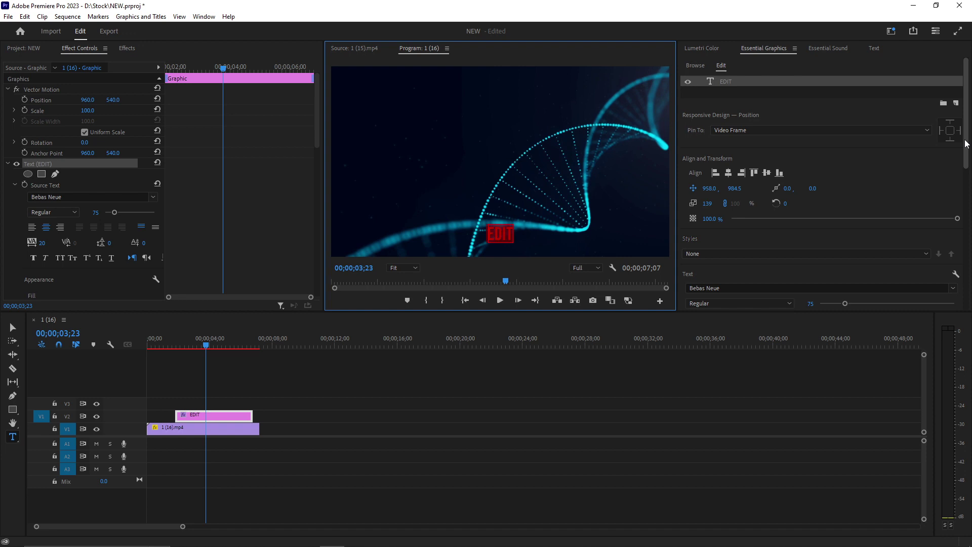
{"action": "left_click_drag", "start_coordinate": [966, 144], "coordinate": [966, 261]}
{"action": "left_click", "coordinate": [708, 127]}
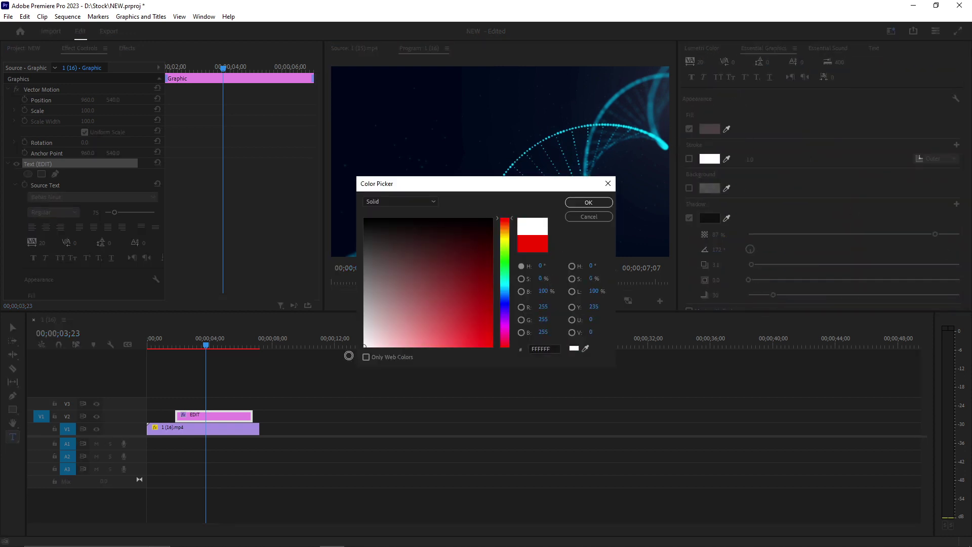
{"action": "left_click", "coordinate": [588, 202]}
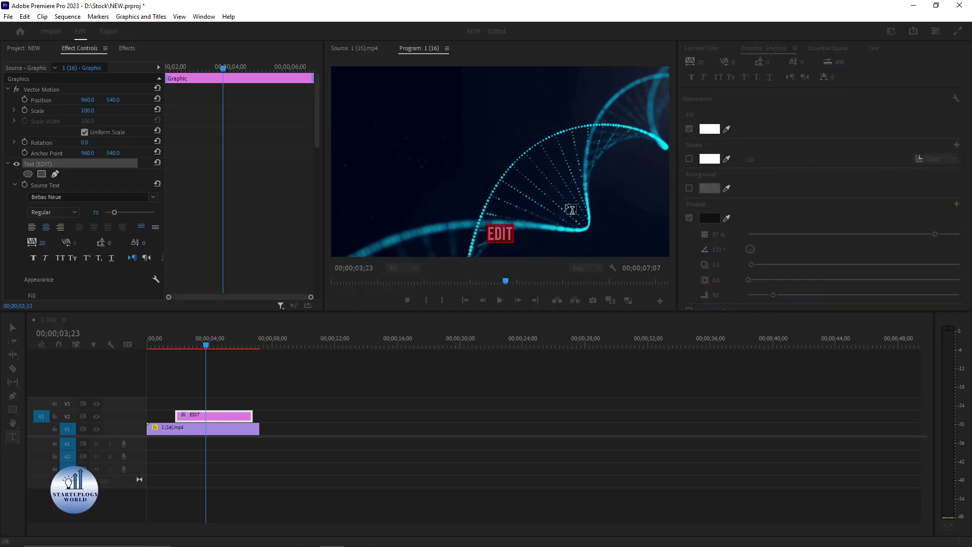
{"action": "left_click", "coordinate": [171, 346]}
{"action": "key", "text": "space"}
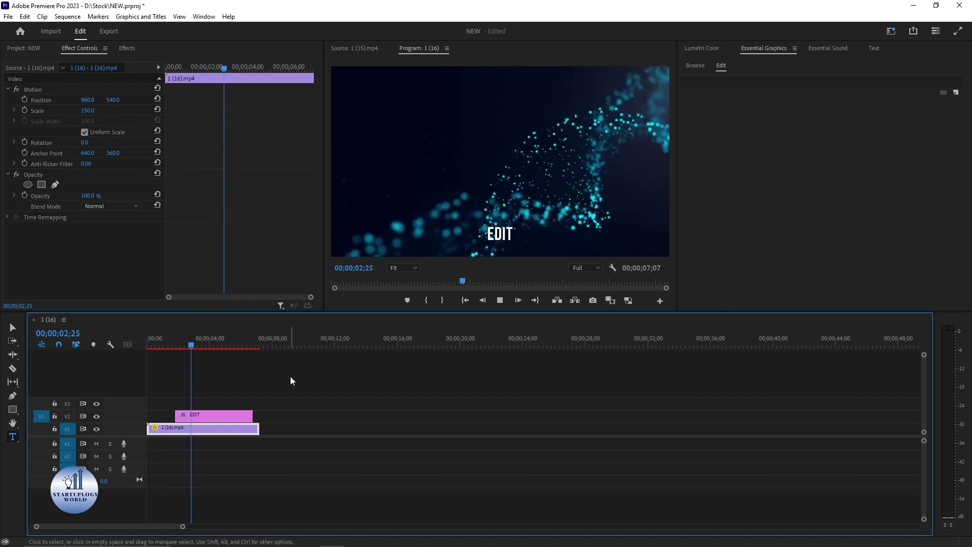